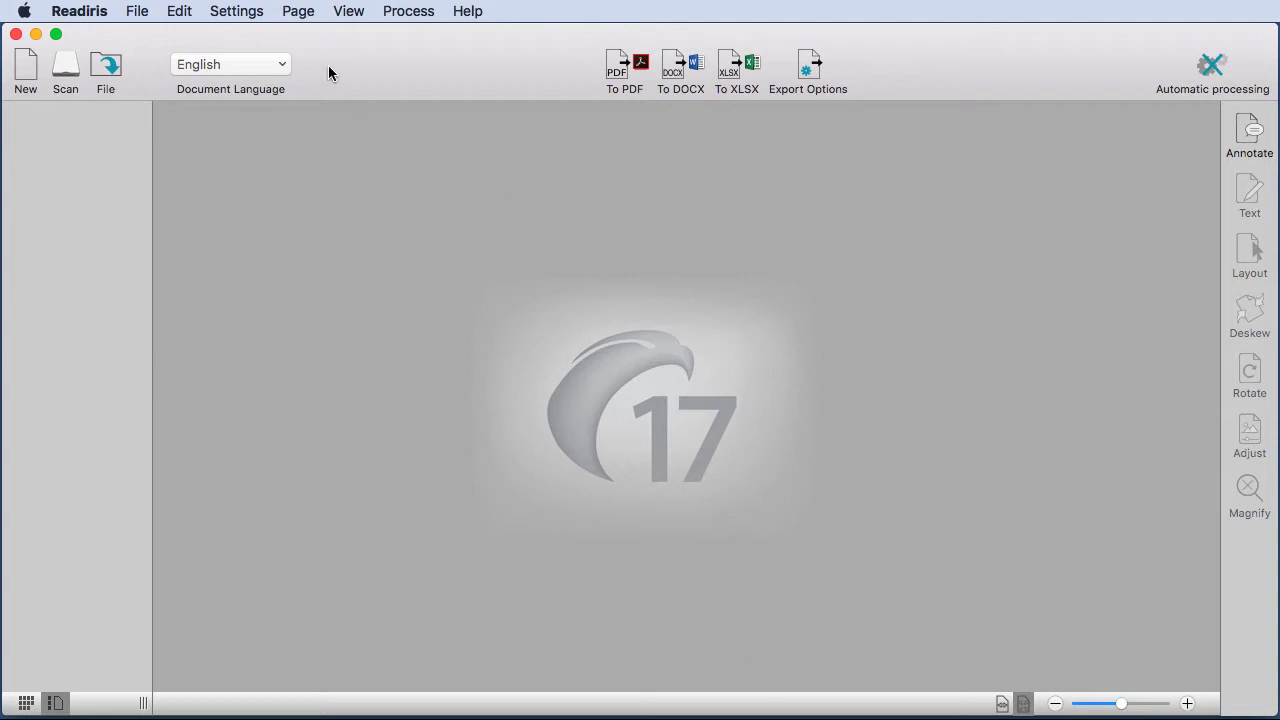
- Open Readiris Preferences and confirm Canon D1500/MF417 remains the selected scanner
left_click(88, 12)
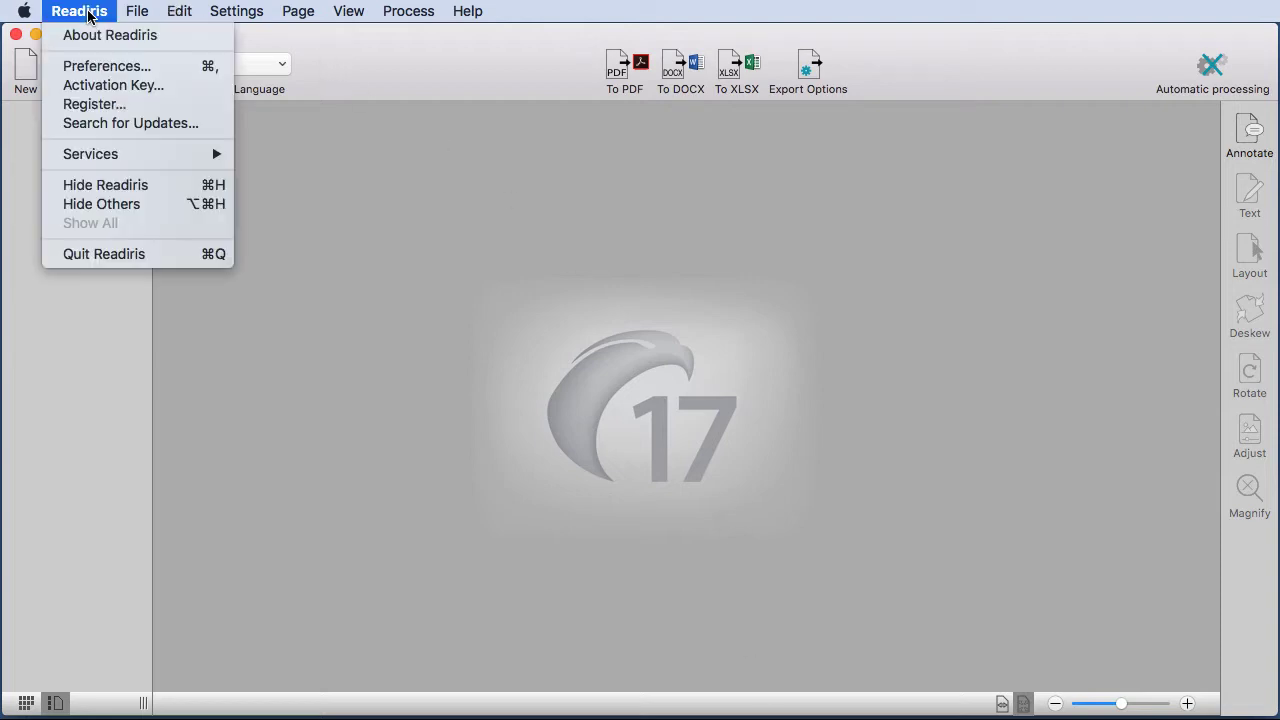
left_click(106, 66)
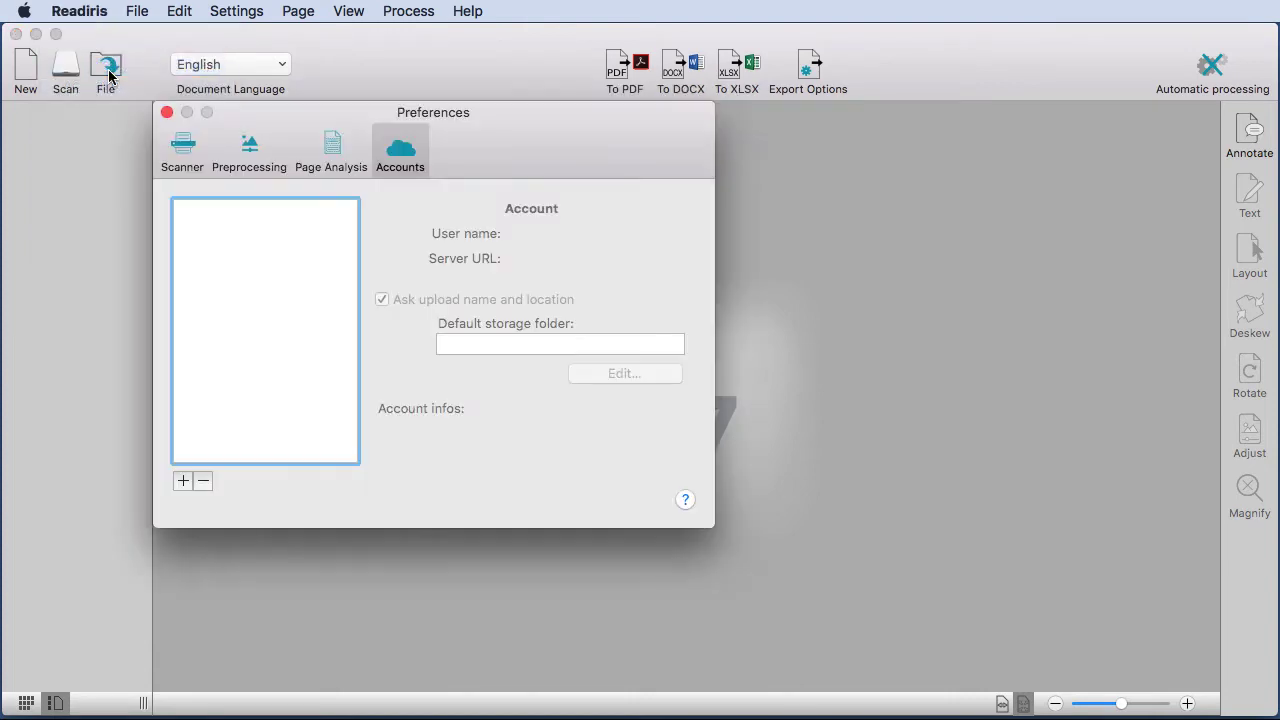
left_click(184, 163)
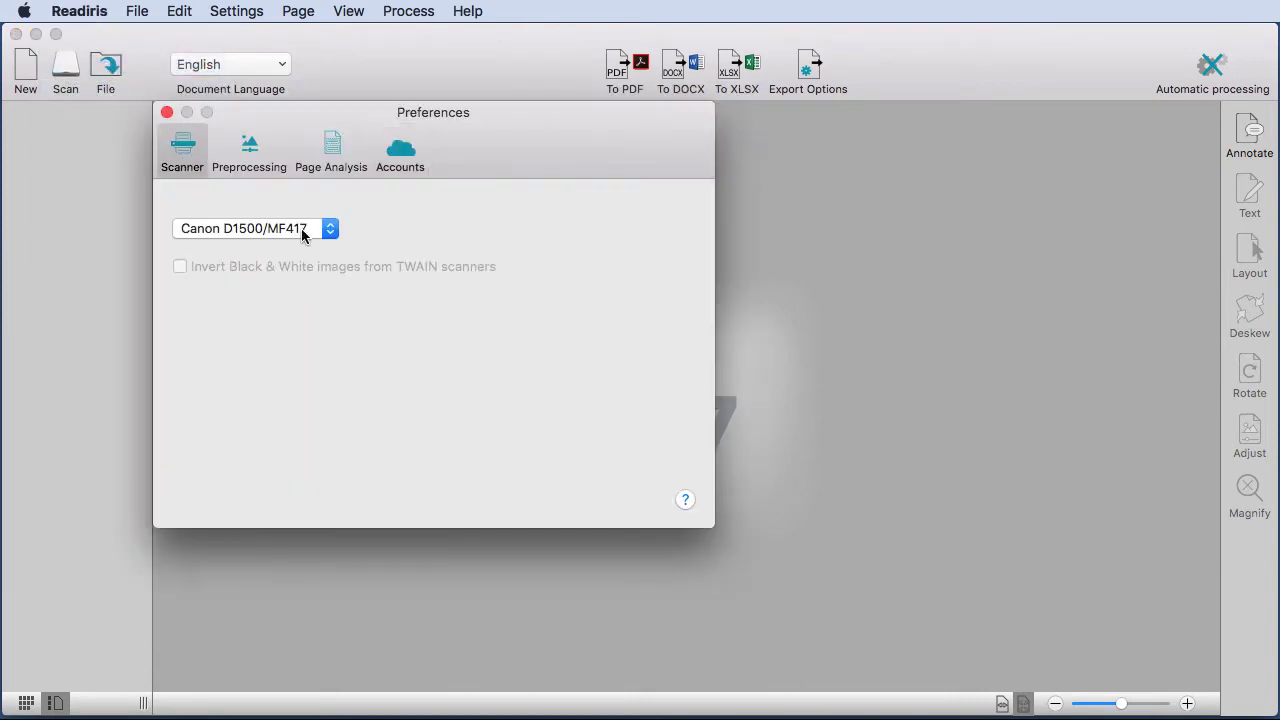
left_click(310, 236)
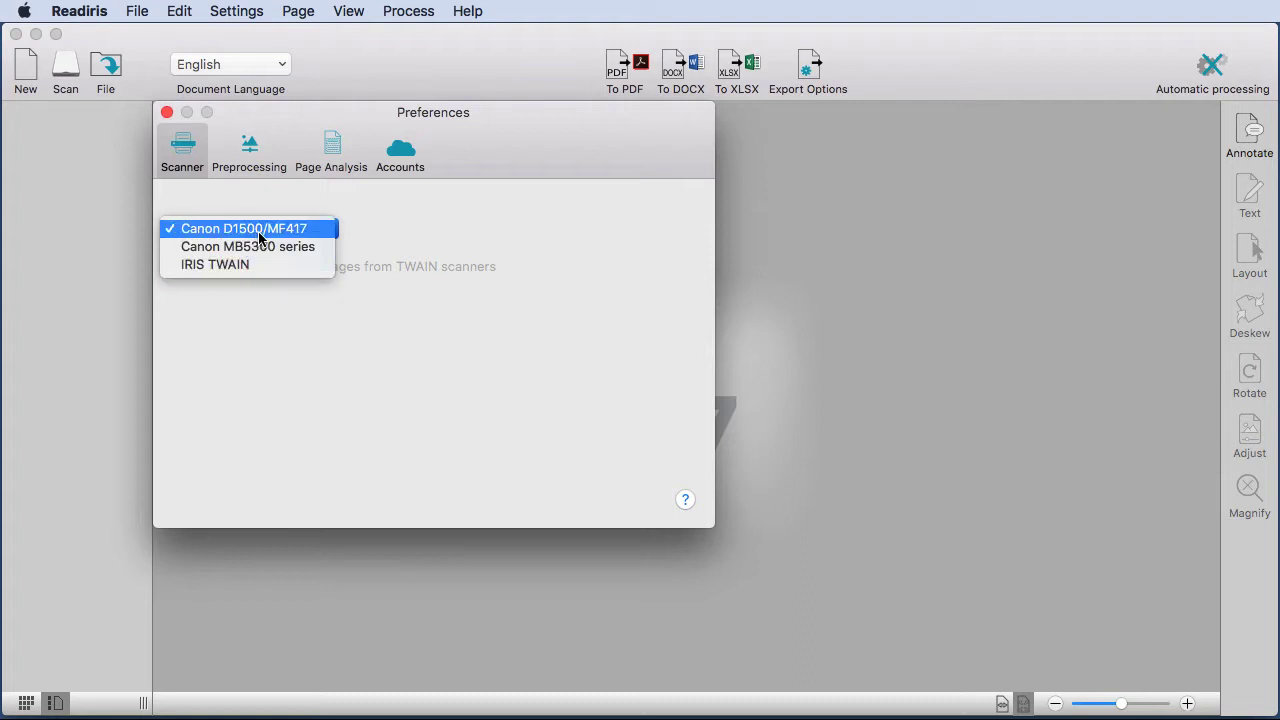
left_click(247, 149)
- Turn on removal of vertical and horizontal lines, leaving the line-removal parameters at their defaults
left_click(248, 149)
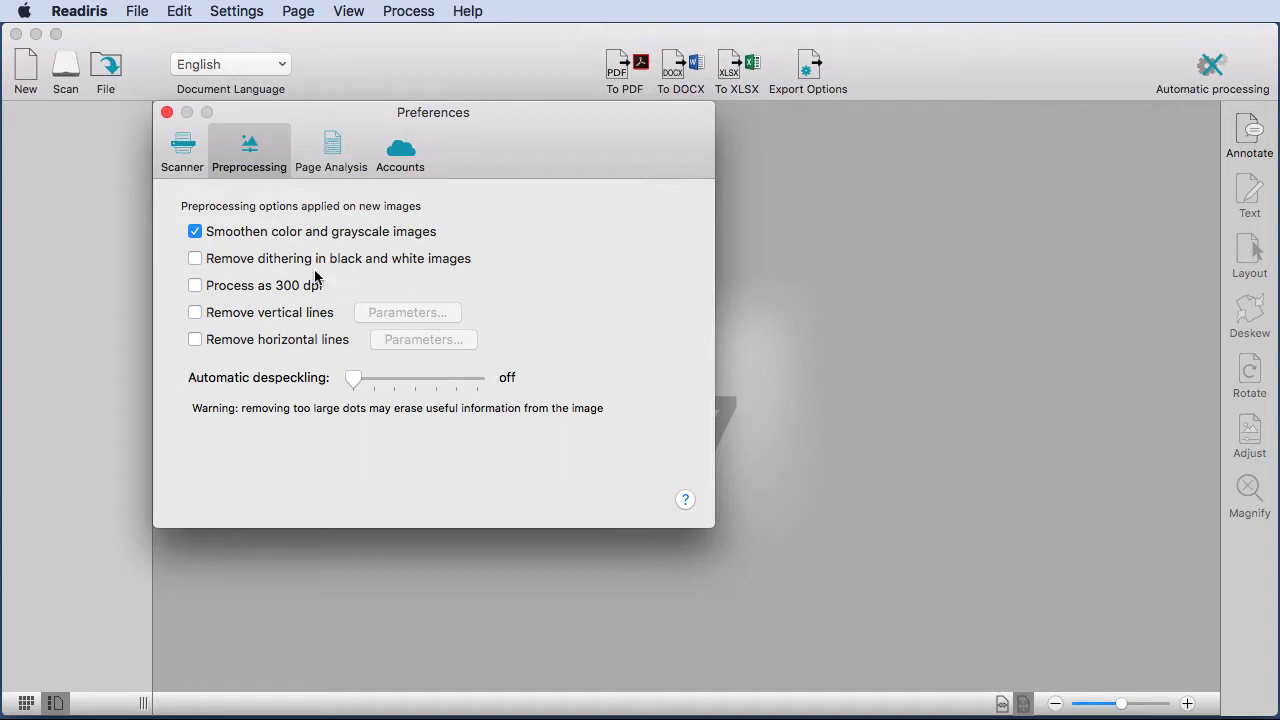
left_click(196, 313)
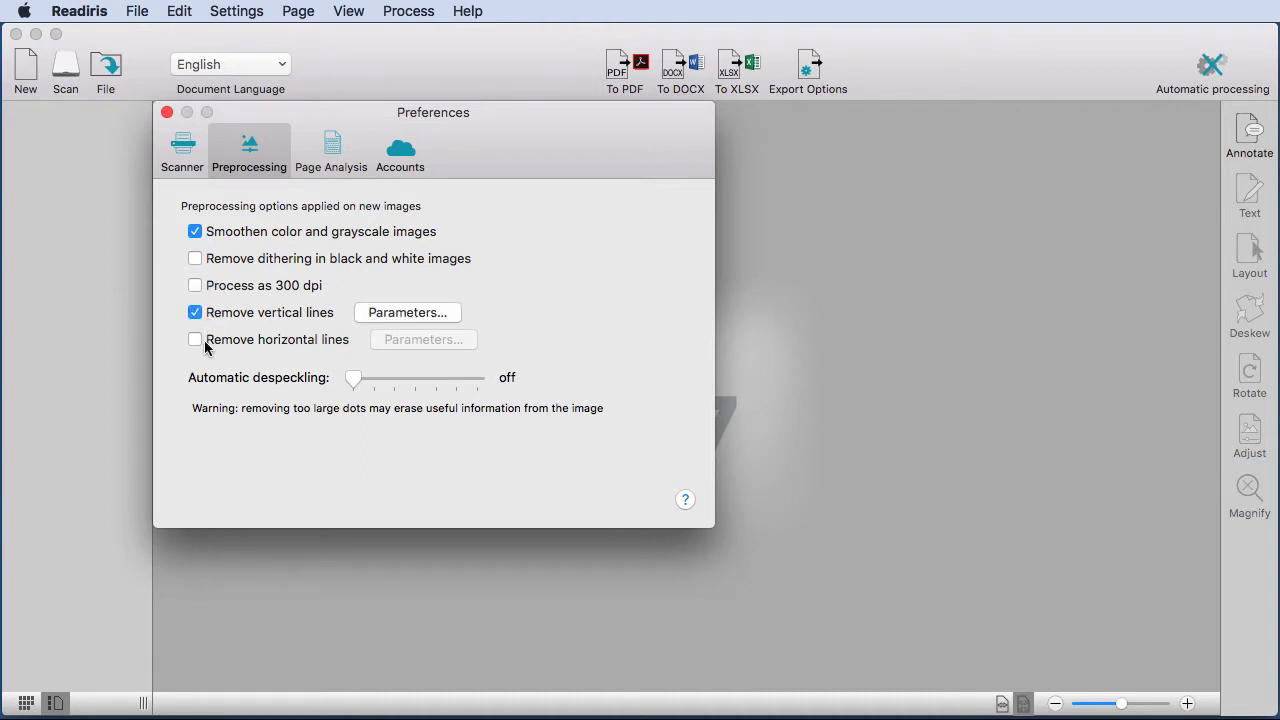
left_click(196, 340)
left_click(424, 316)
left_click(445, 334)
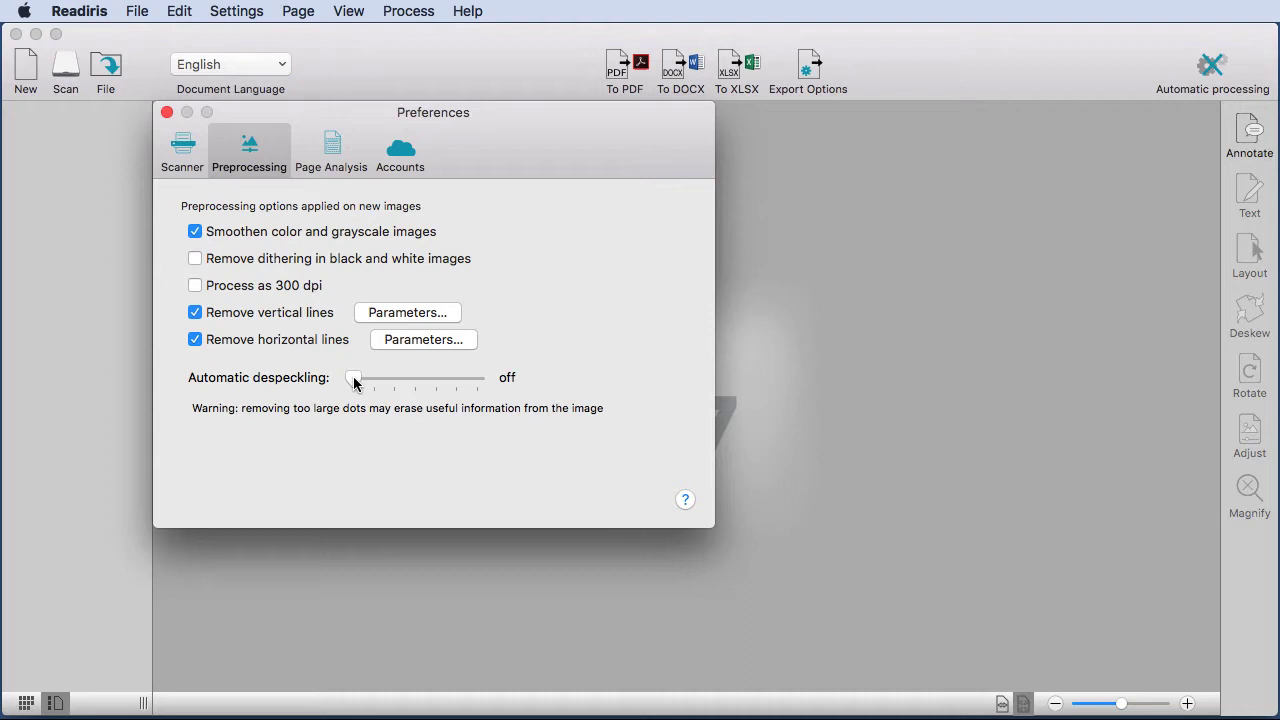
left_click(336, 150)
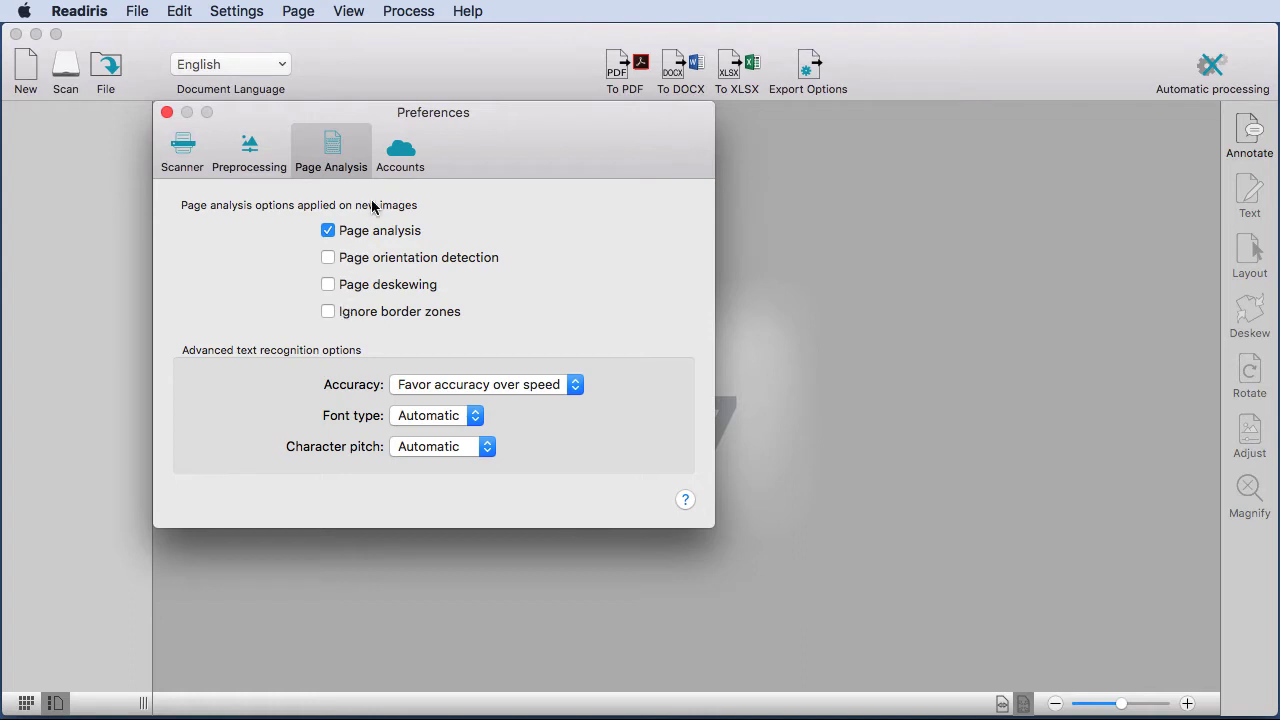
- Keep Page Analysis on Favor accuracy over speed, with Automatic font type and character pitch
left_click(582, 388)
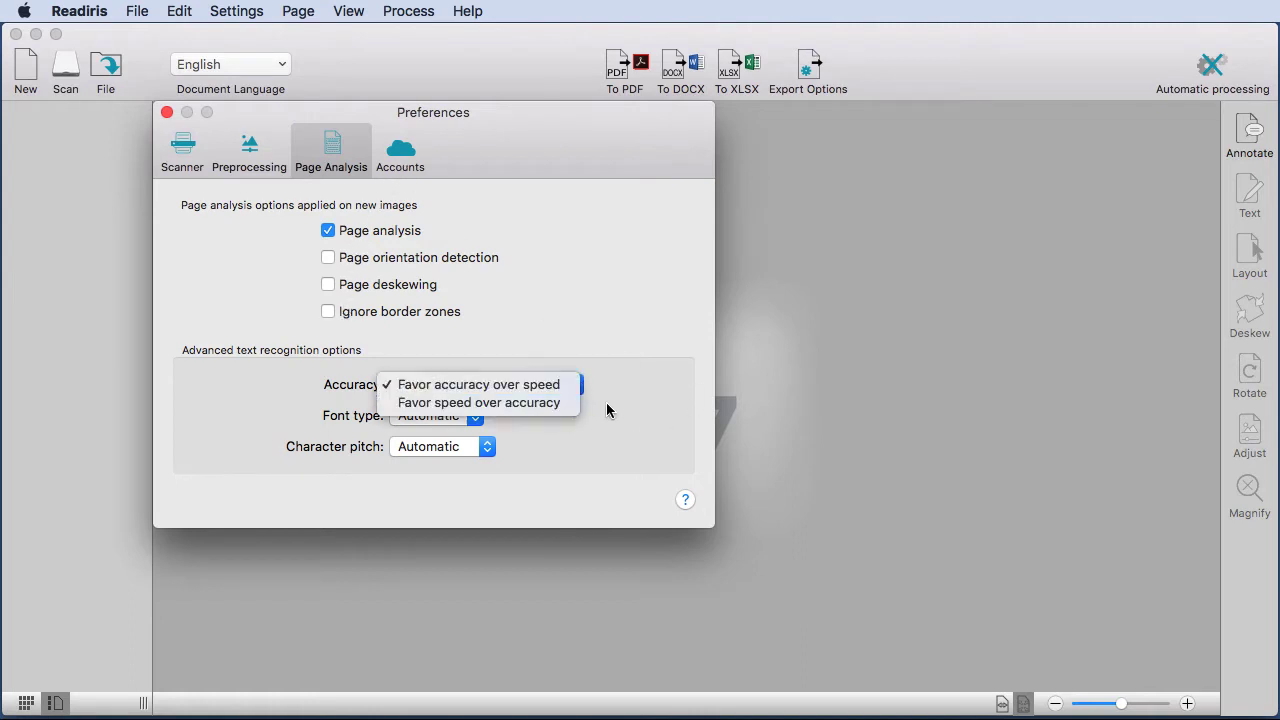
left_click(614, 410)
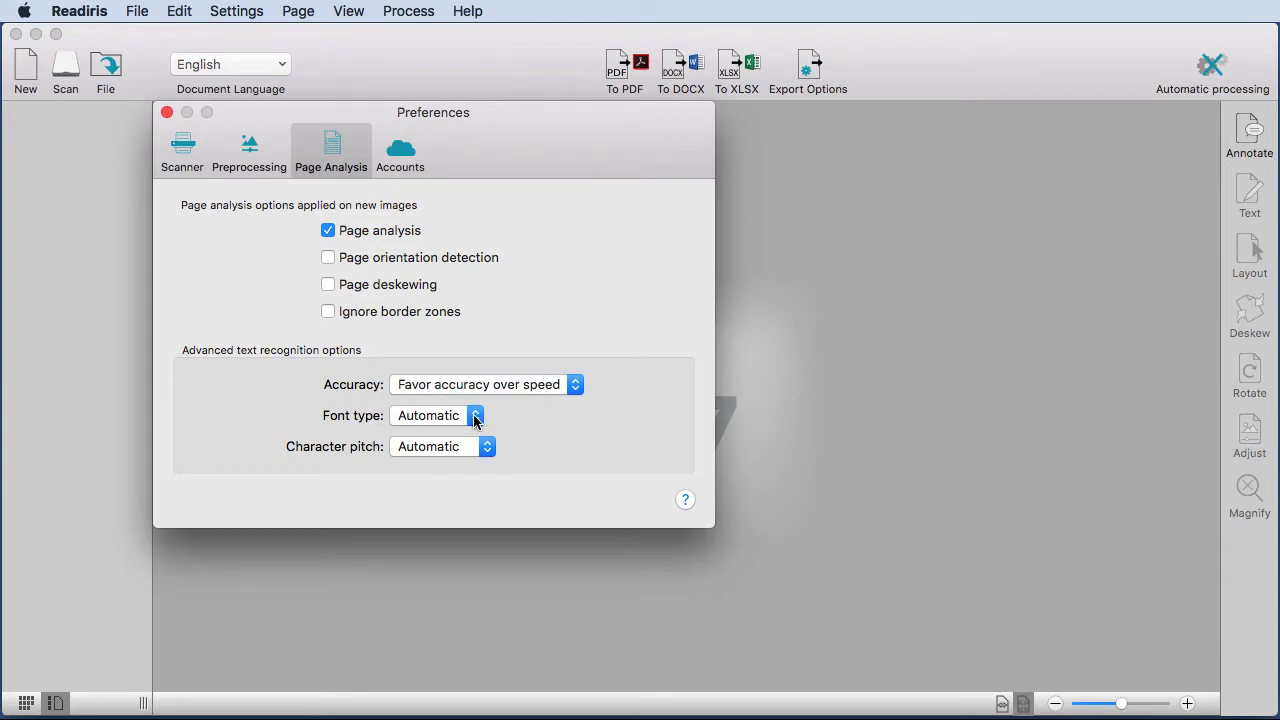
left_click(474, 418)
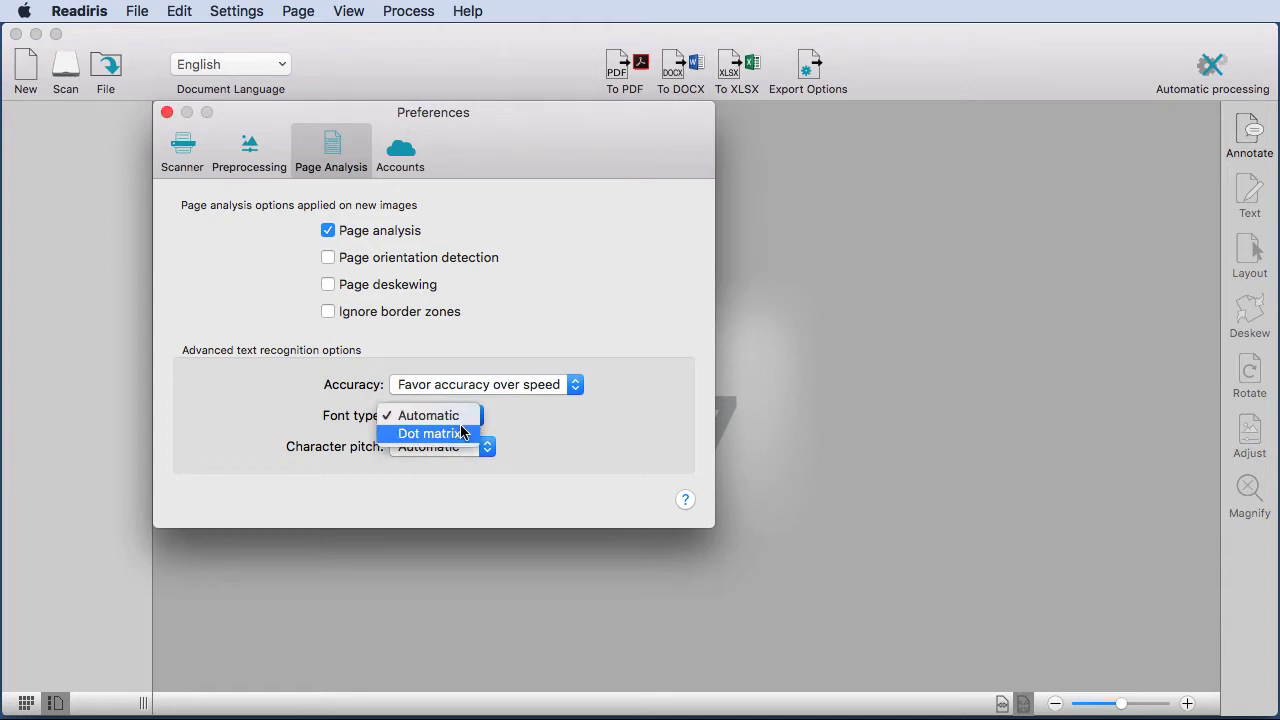
left_click(477, 418)
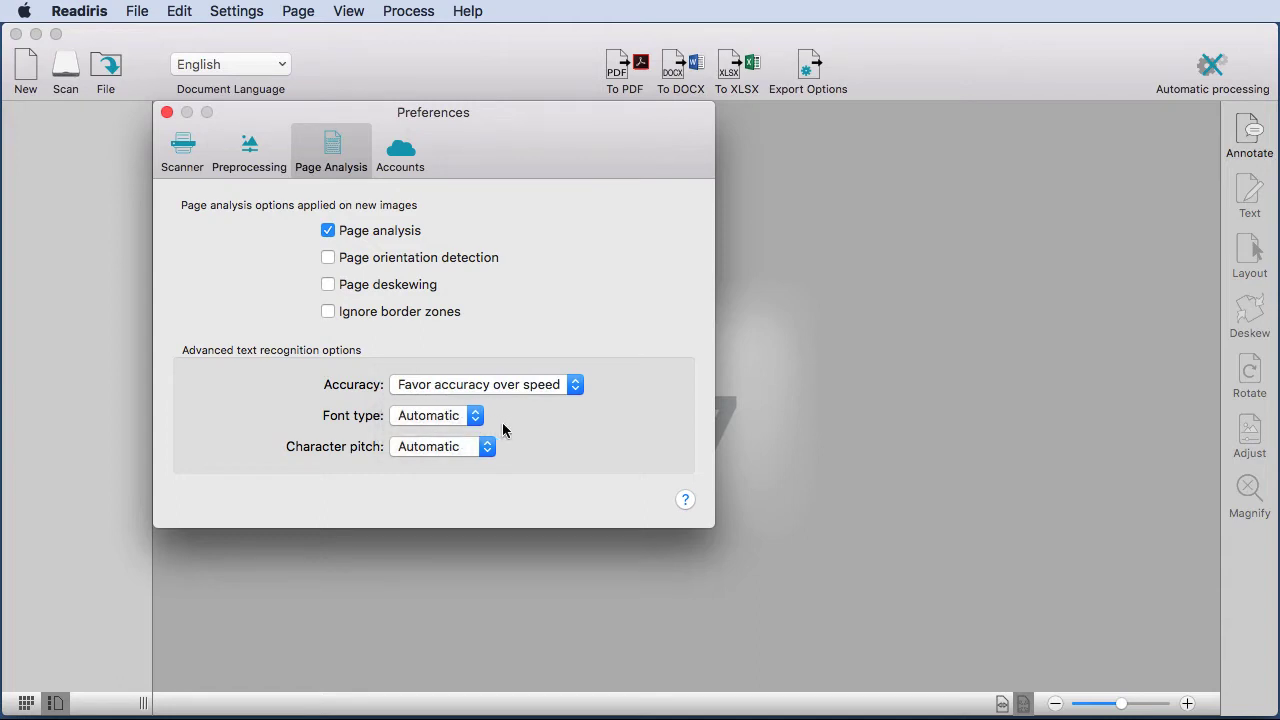
left_click(489, 450)
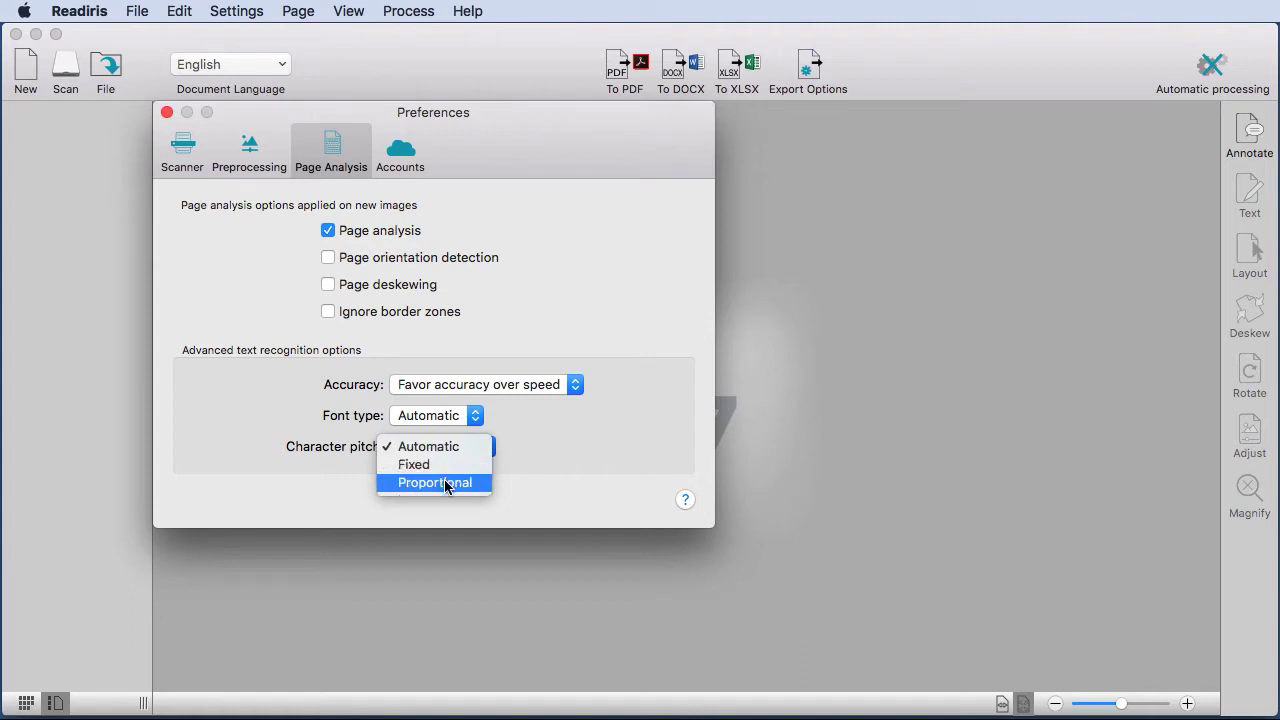
left_click(580, 477)
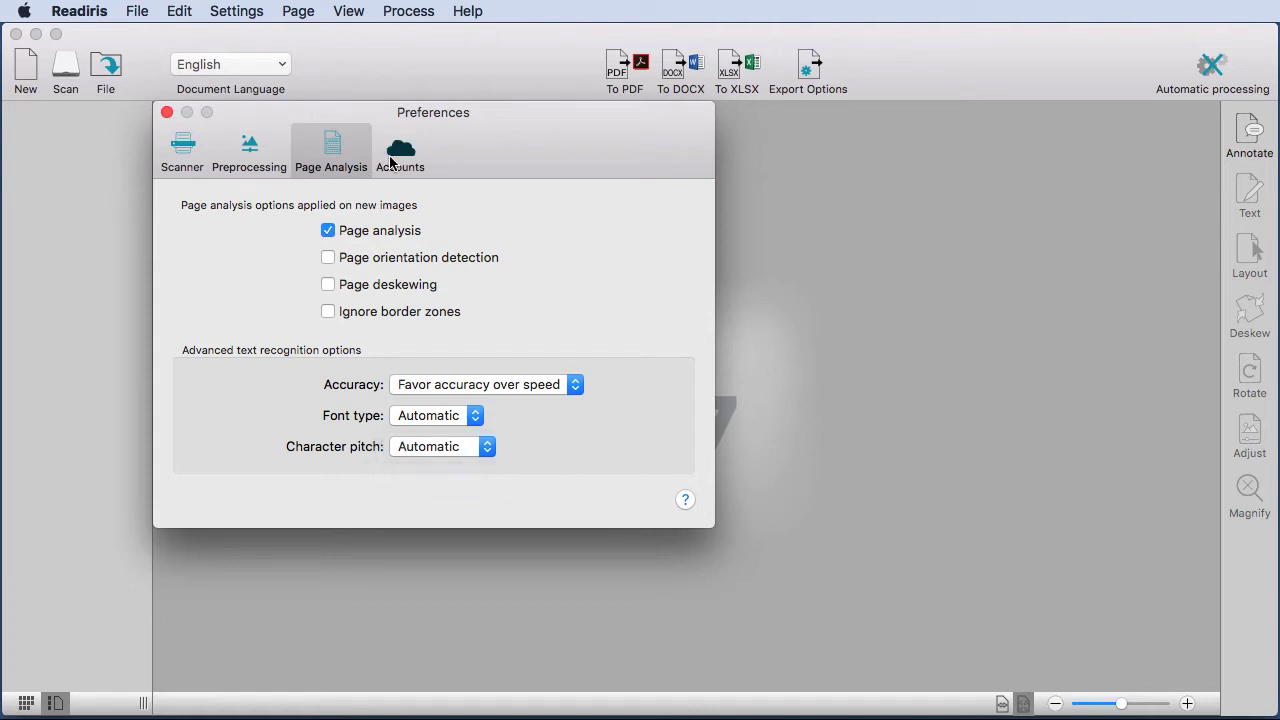
- Check the Accounts storage folder, then close Preferences with Canon D1500/MF417 still selected
left_click(385, 165)
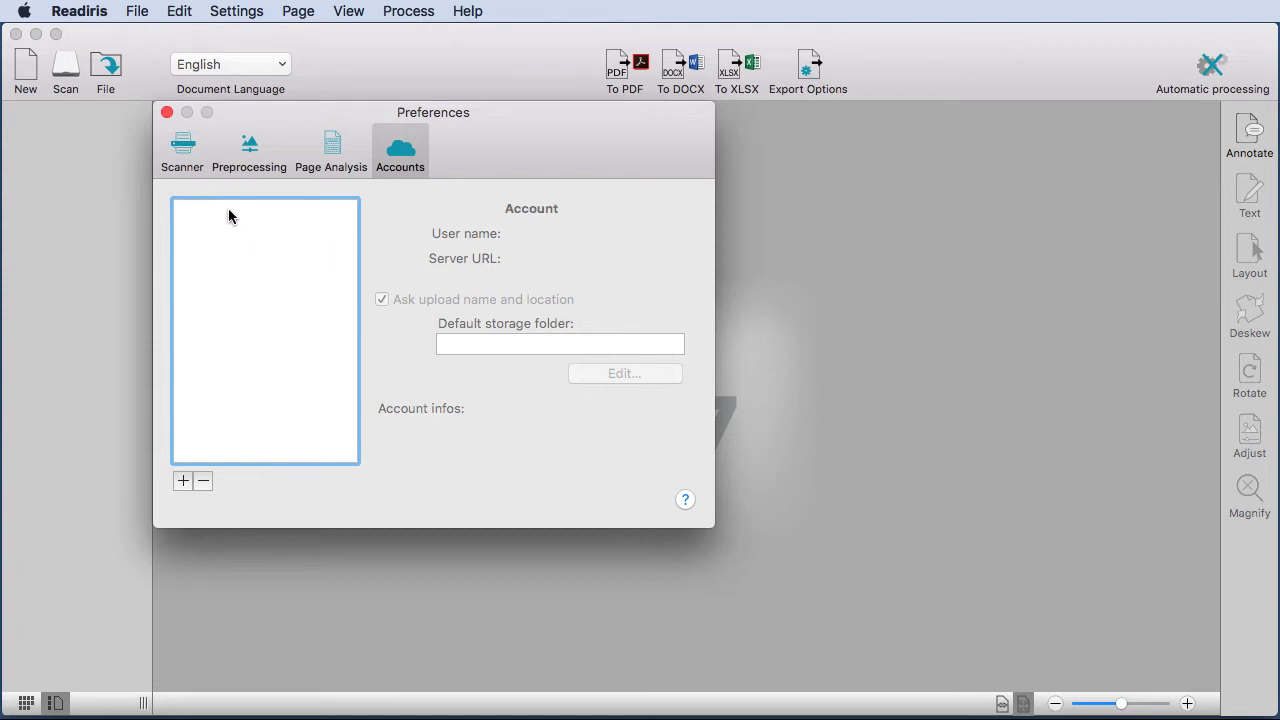
left_click(492, 344)
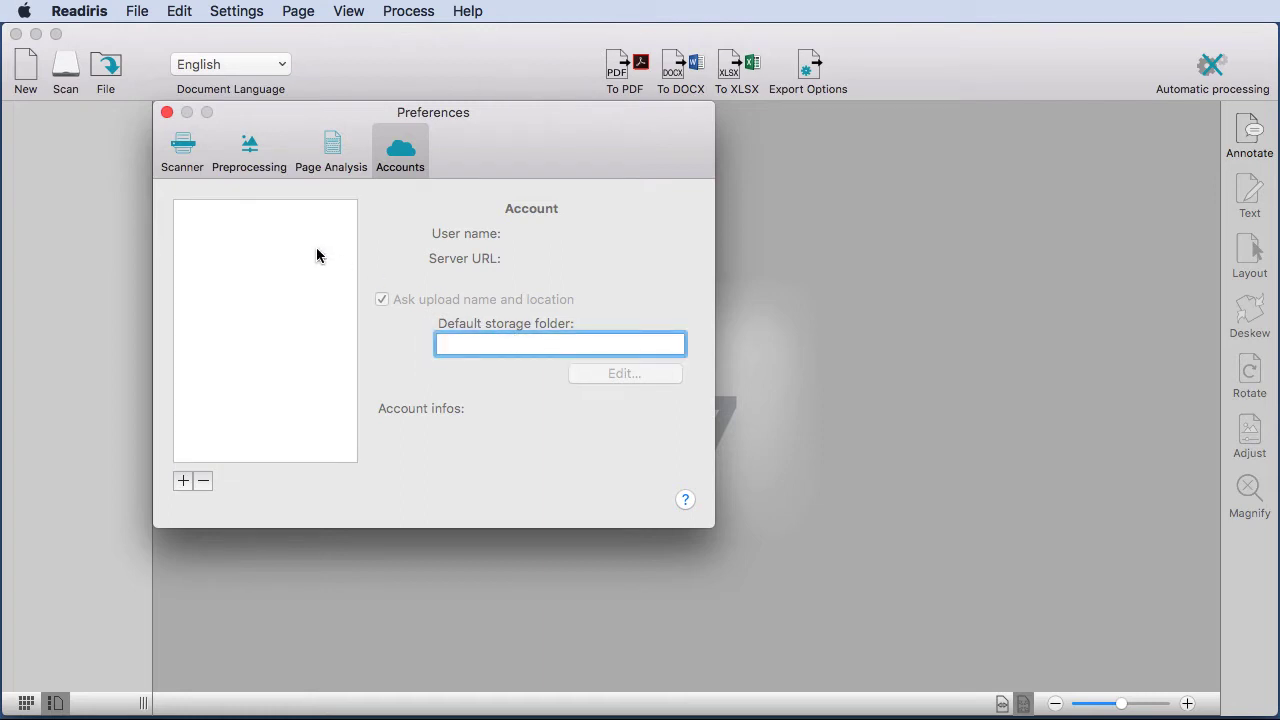
left_click(181, 153)
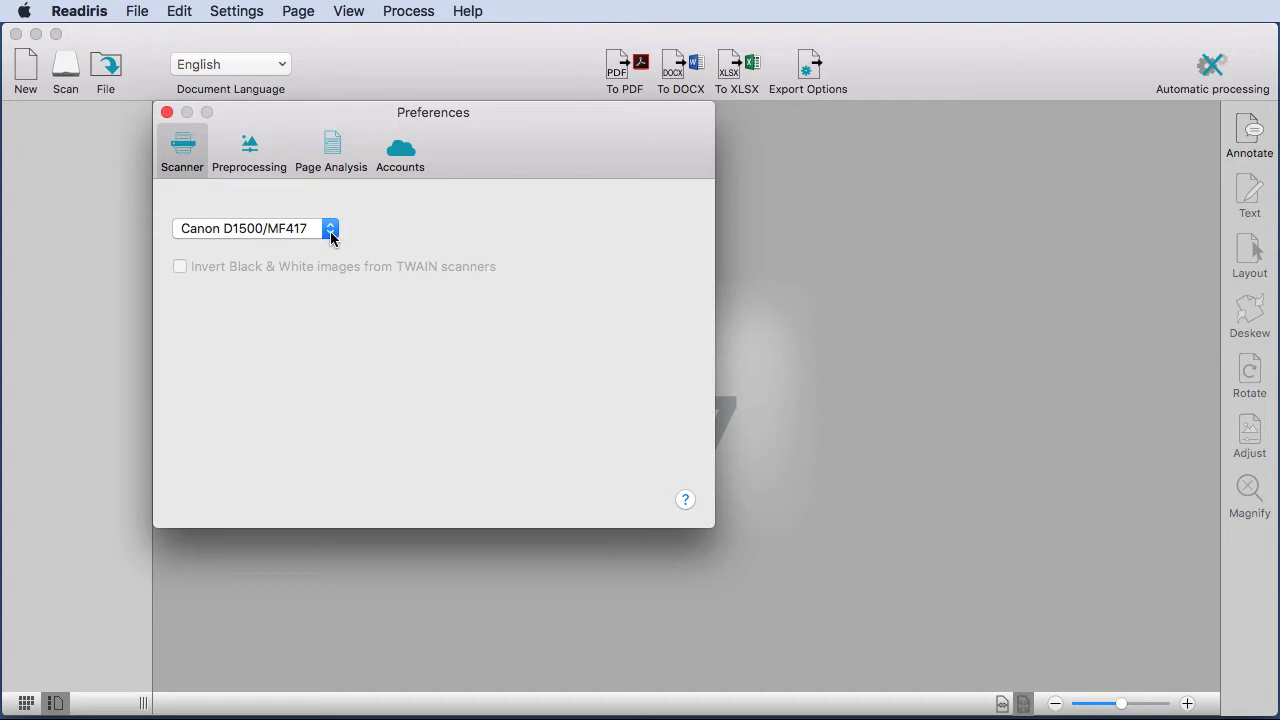
key("super+w")
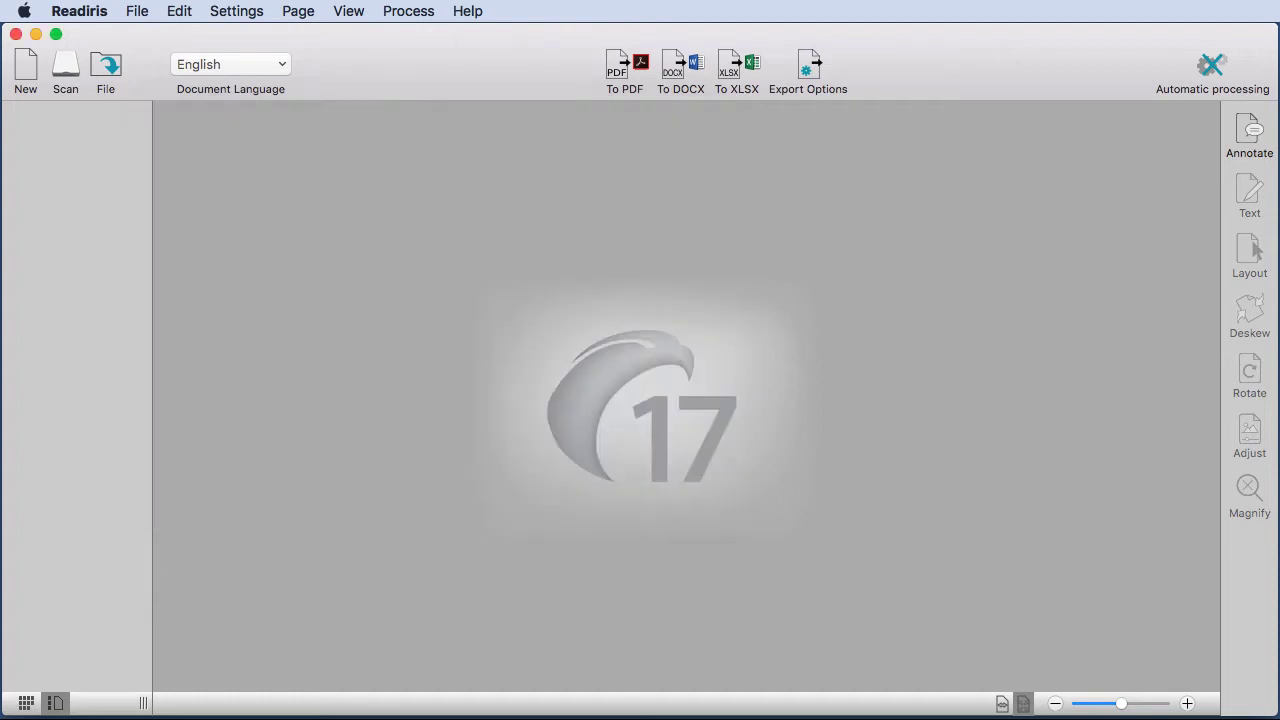
- Start a new scan, try Document feeder, then set scan mode back to Flat bed for a fresh preview
left_click(66, 68)
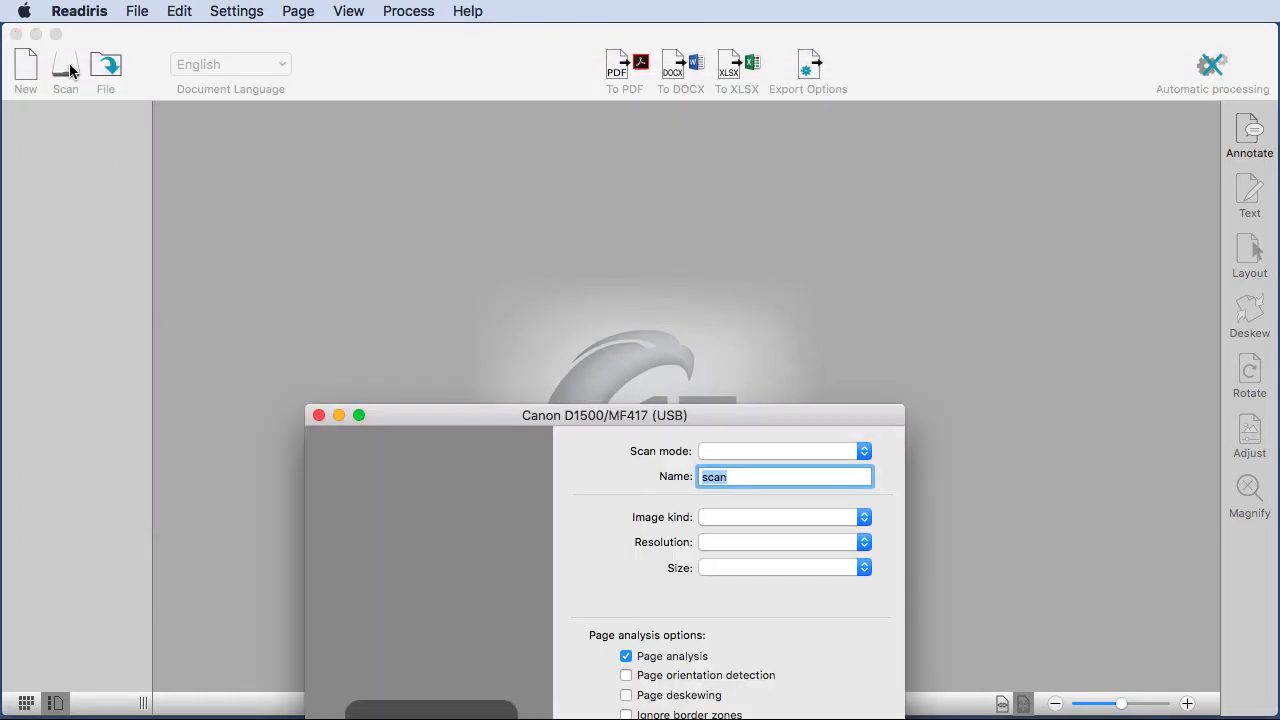
left_click_drag(457, 423, 366, 157)
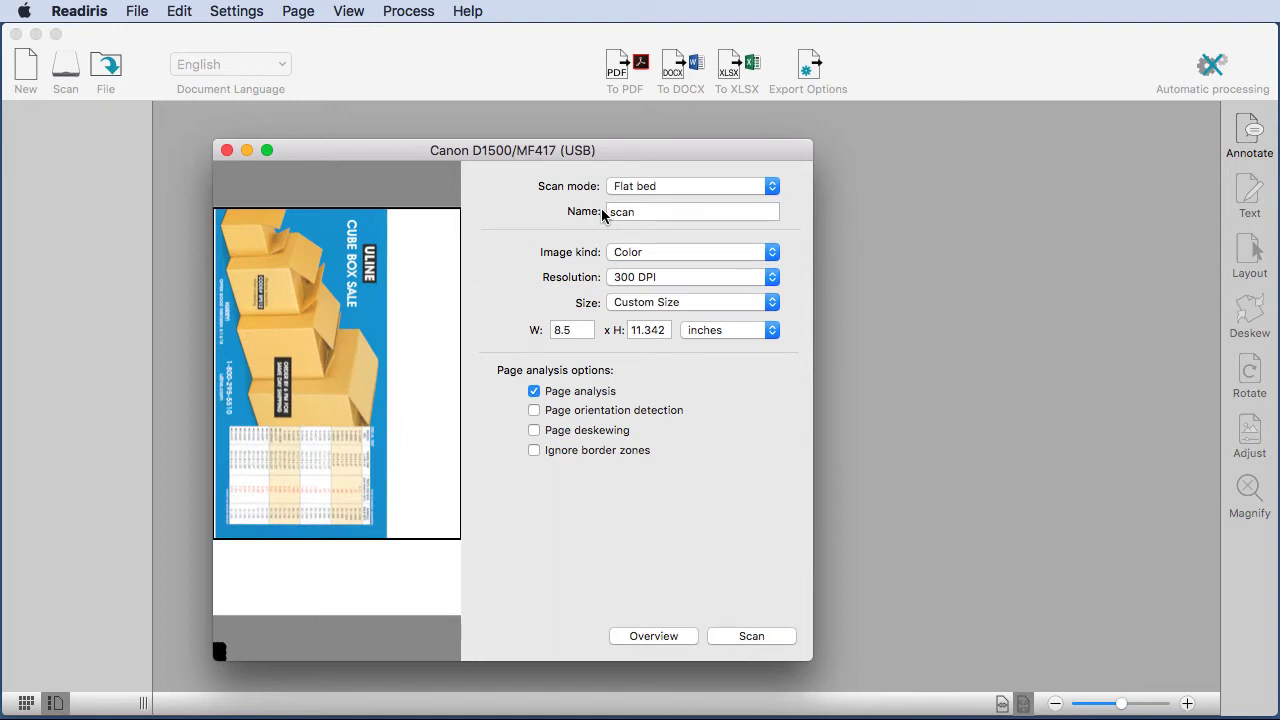
left_click(773, 187)
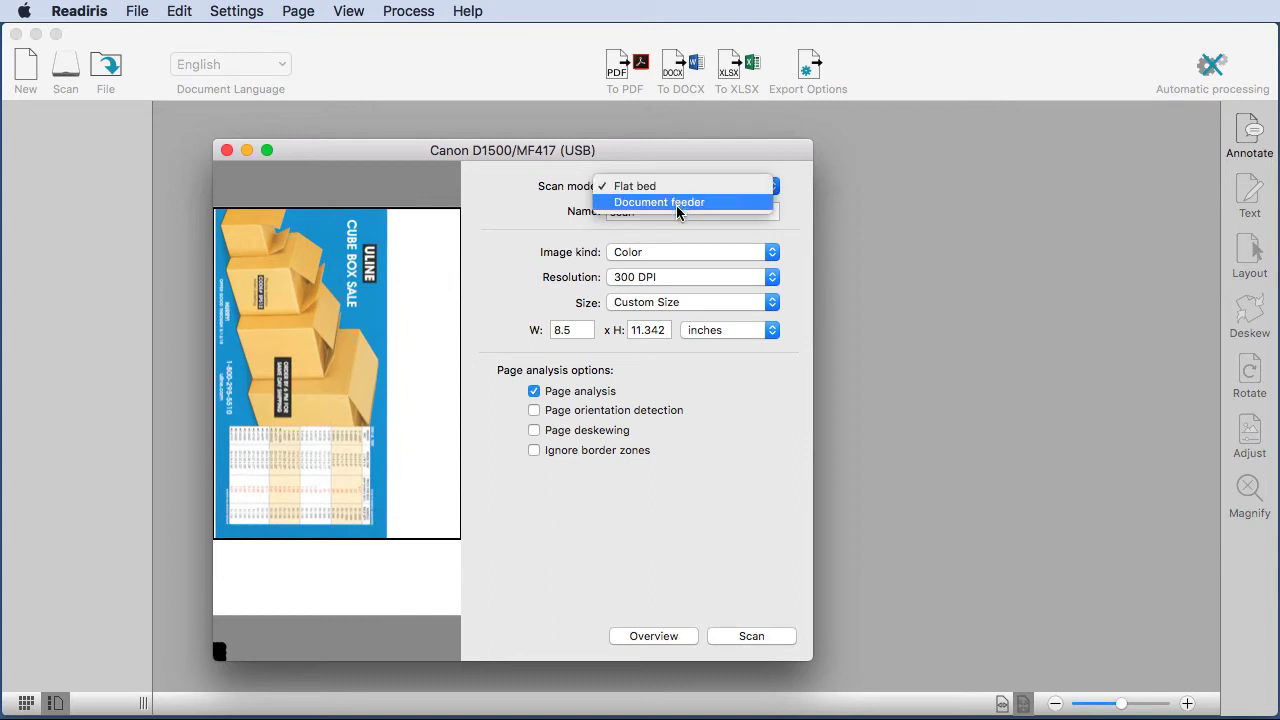
left_click(781, 190)
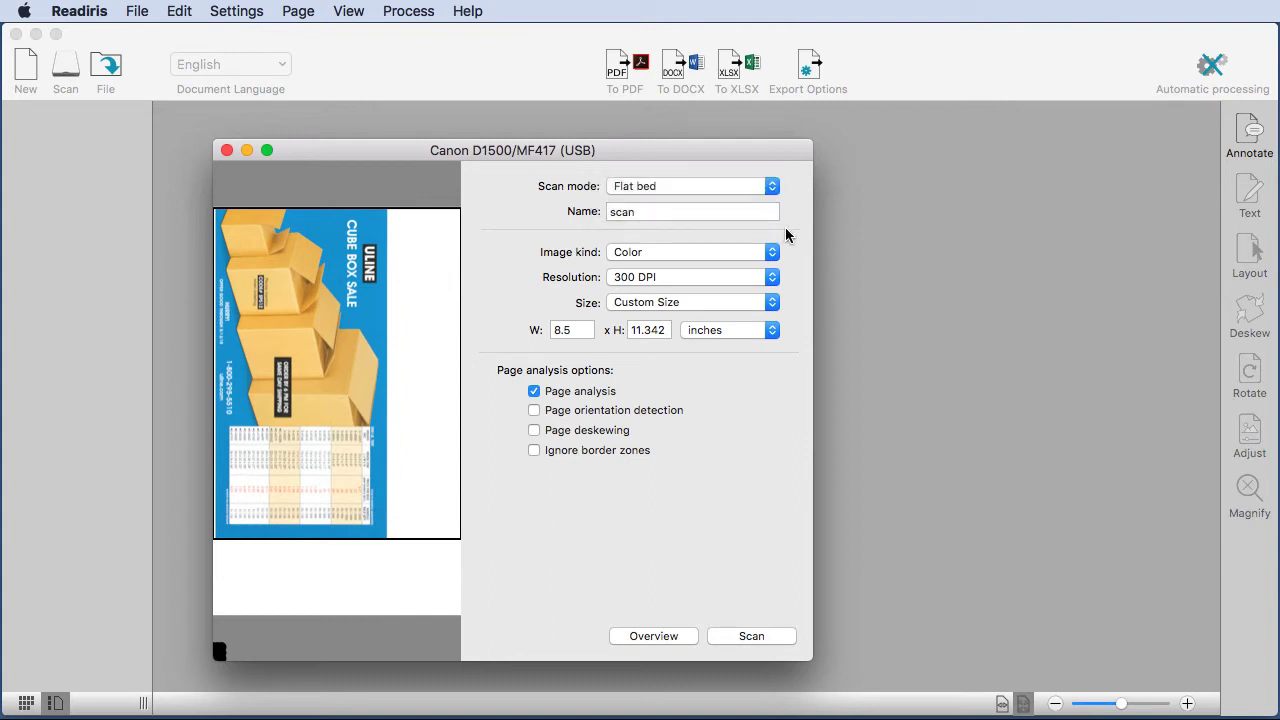
left_click(772, 187)
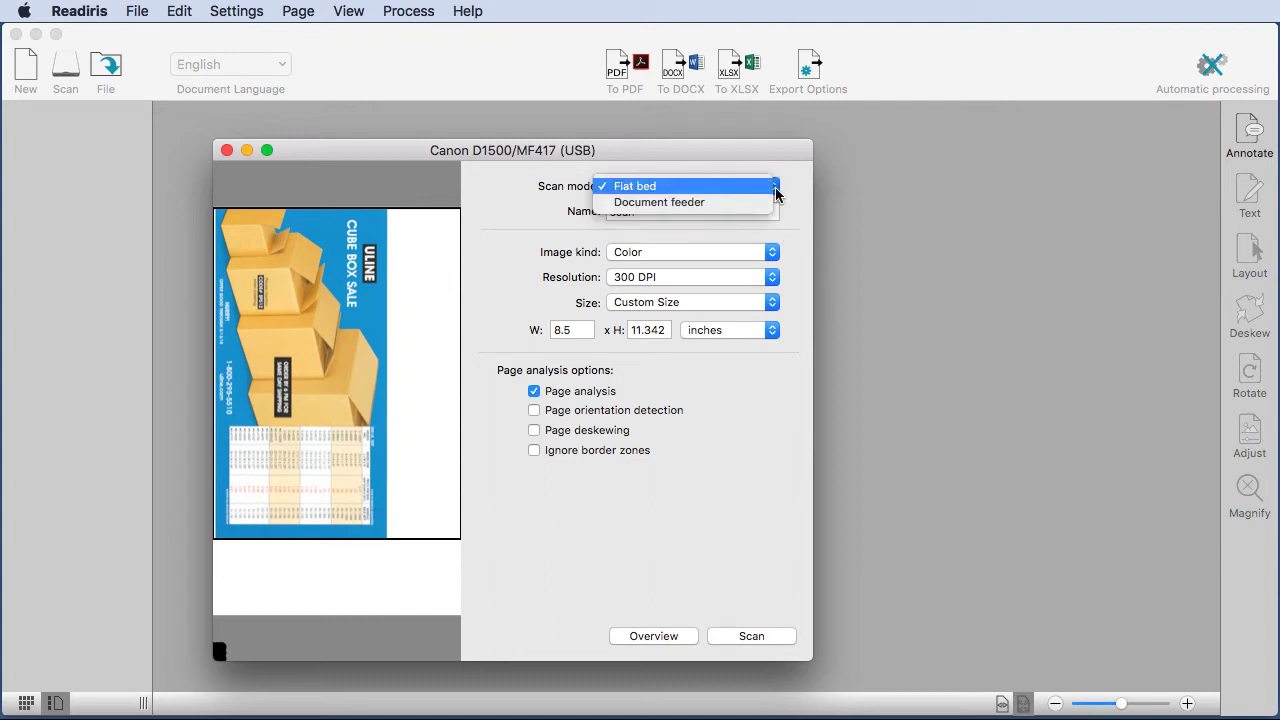
left_click(652, 202)
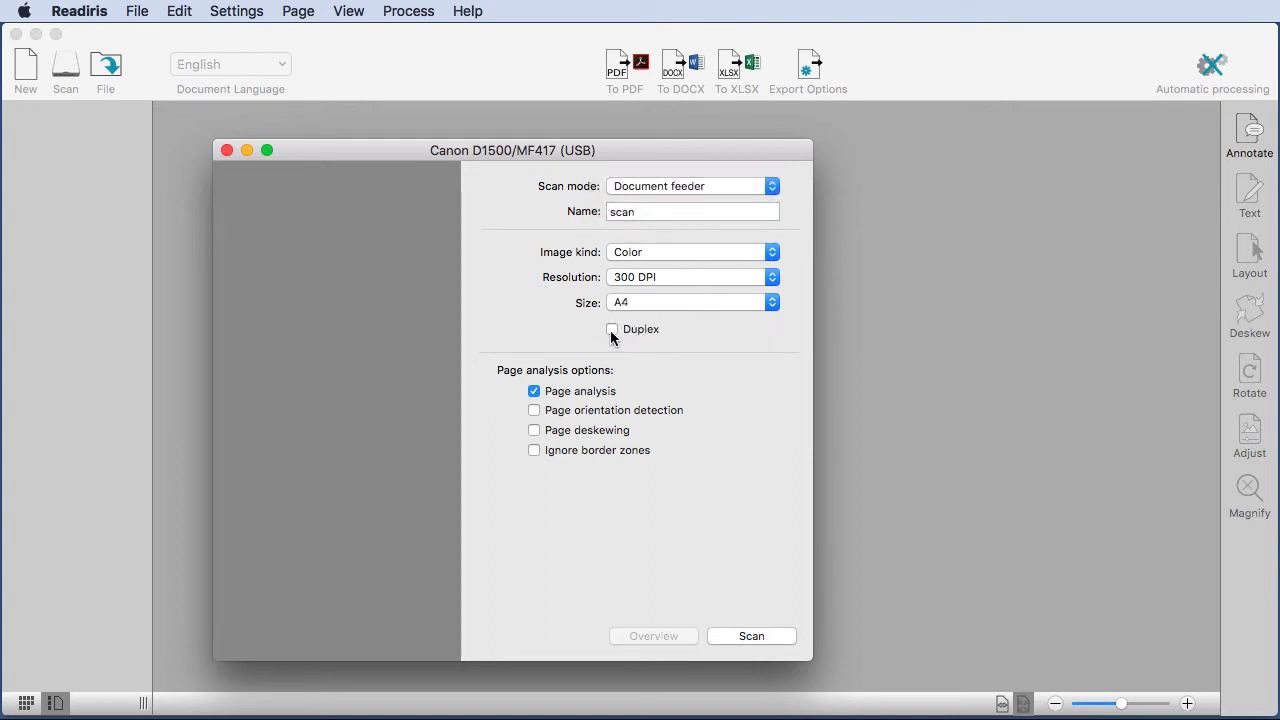
left_click(771, 188)
left_click(669, 171)
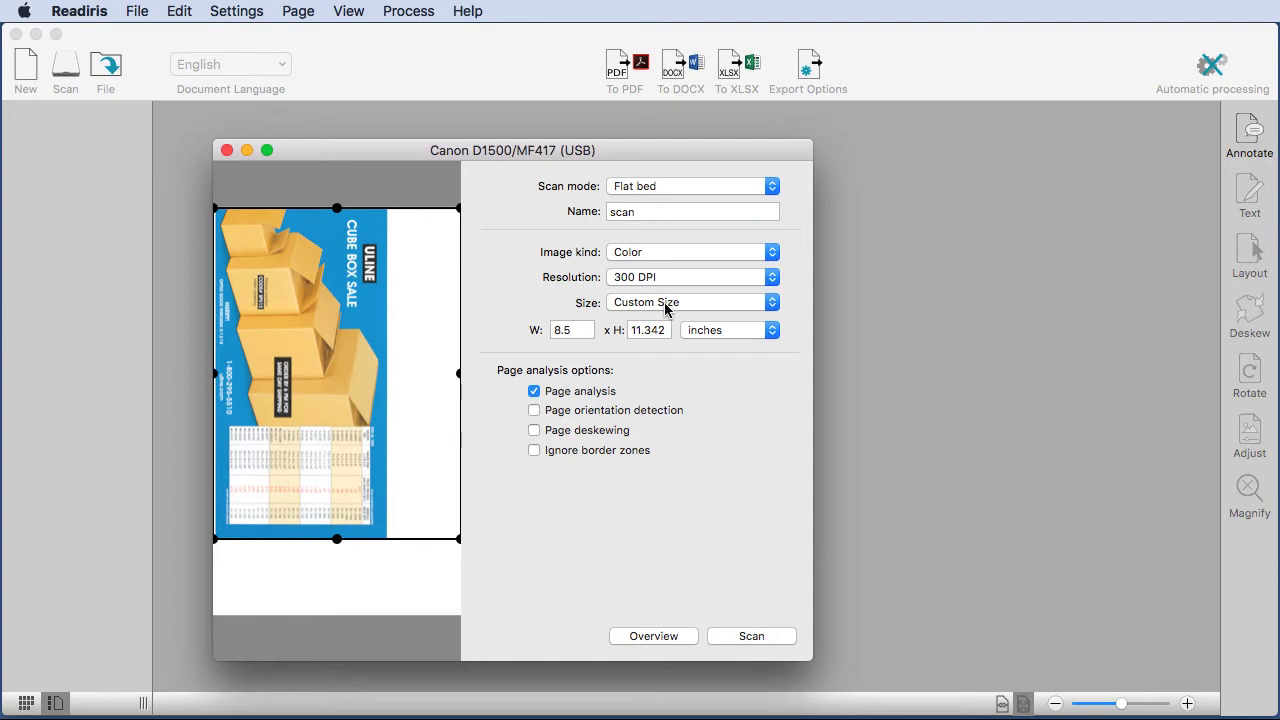
- Crop the scan area to the price table (5.178 × 3.921 in) and scan it
mouse_move(337, 539)
left_mouse_down()
mouse_move(337, 578)
mouse_move(337, 480)
mouse_move(337, 536)
left_mouse_up()
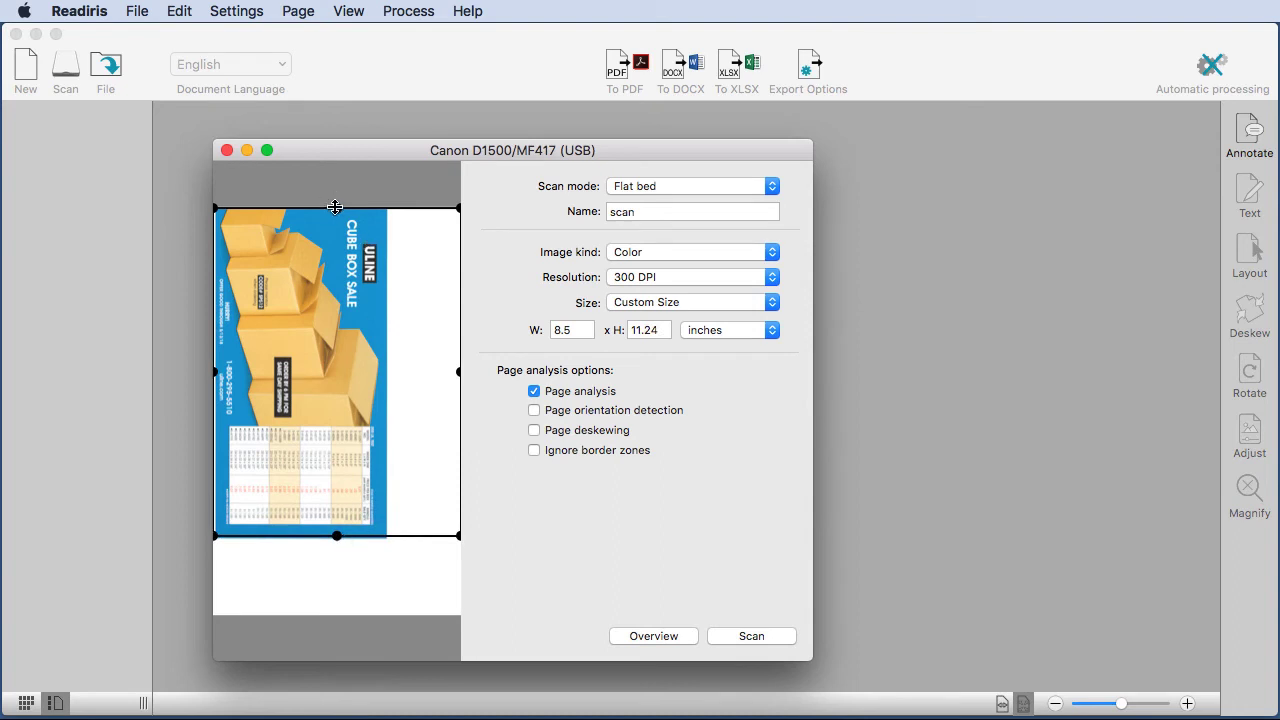
left_click_drag(335, 210, 337, 421)
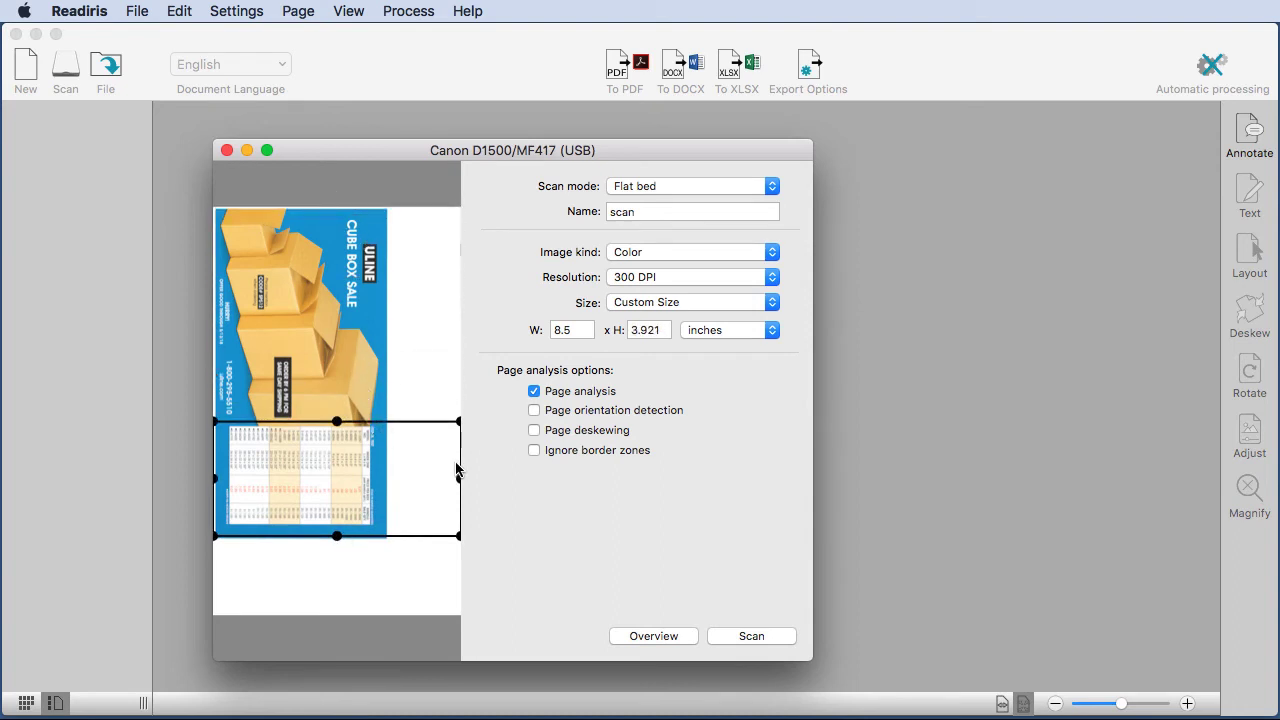
left_click_drag(457, 474, 376, 482)
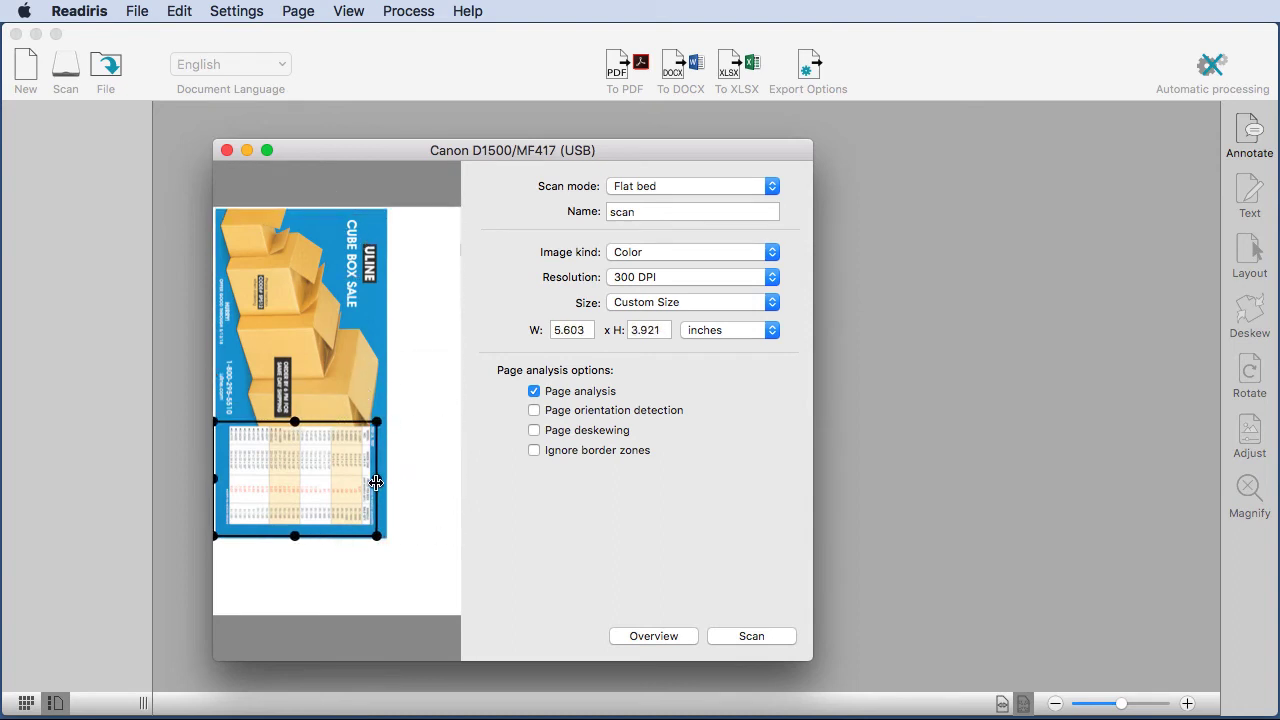
left_click_drag(217, 479, 224, 479)
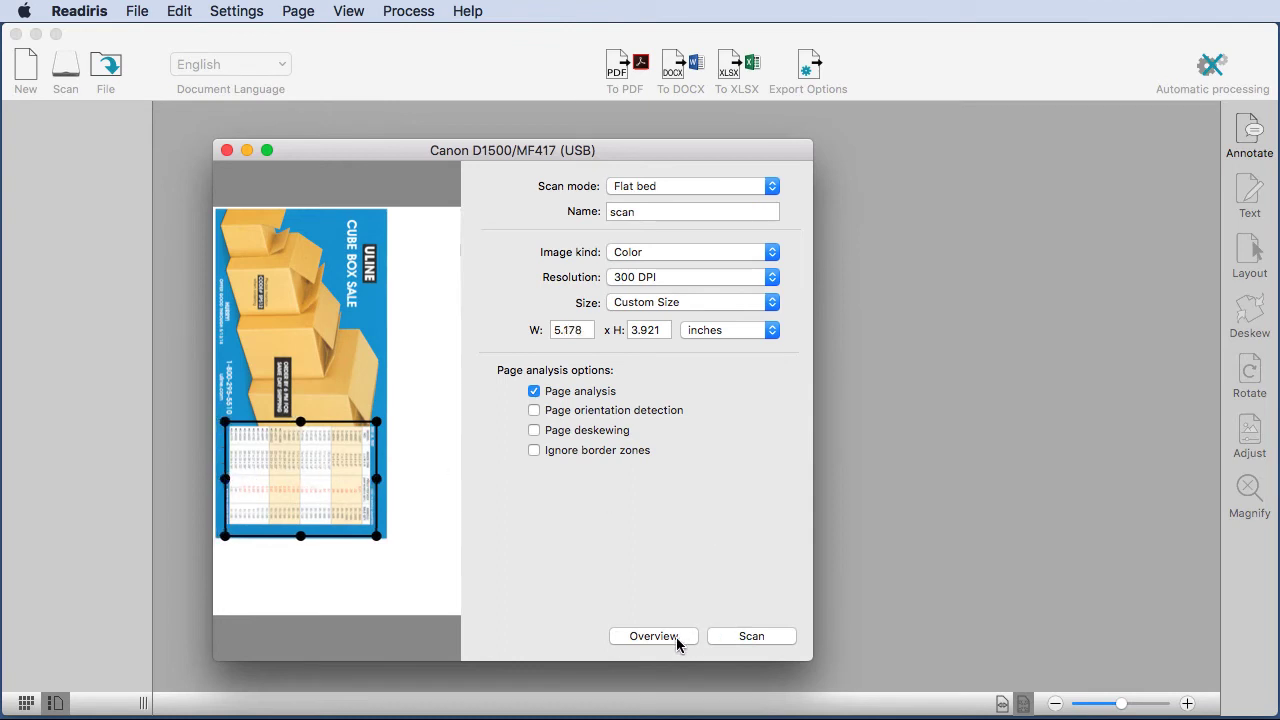
left_click(766, 636)
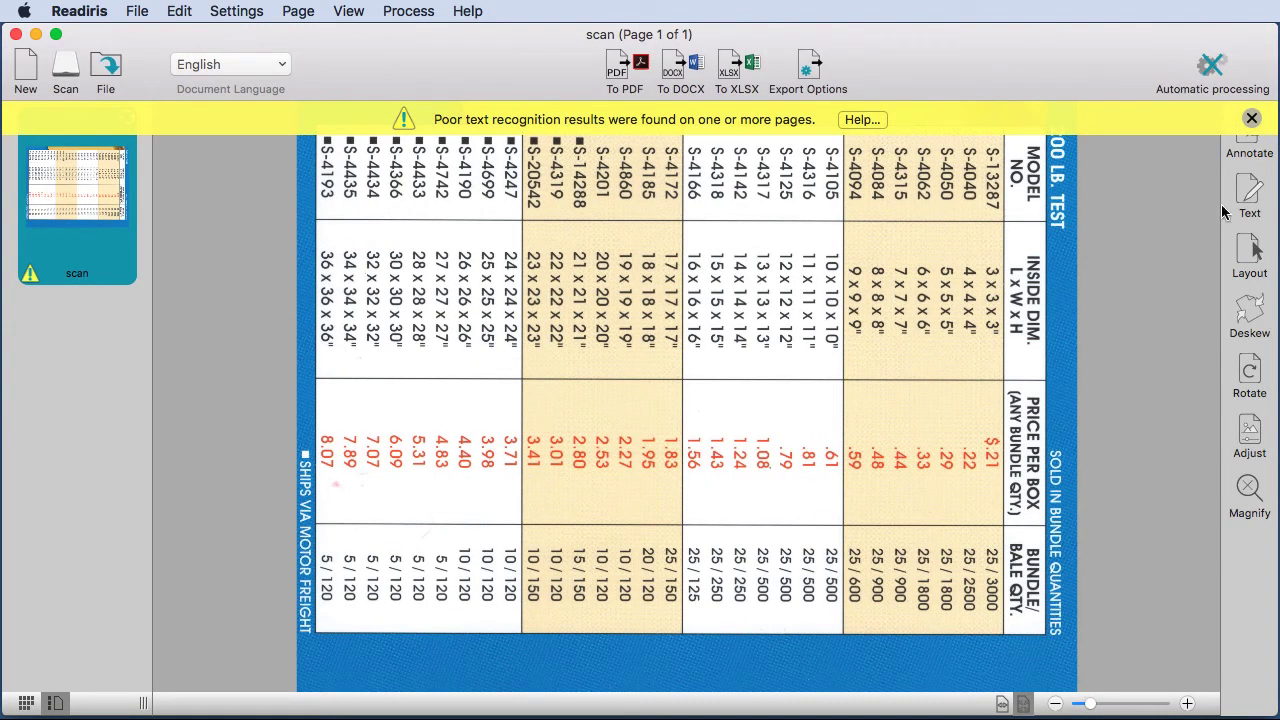
- Dismiss the poor-recognition warning, rotate the page left to upright, and switch to Finder
left_click(1252, 119)
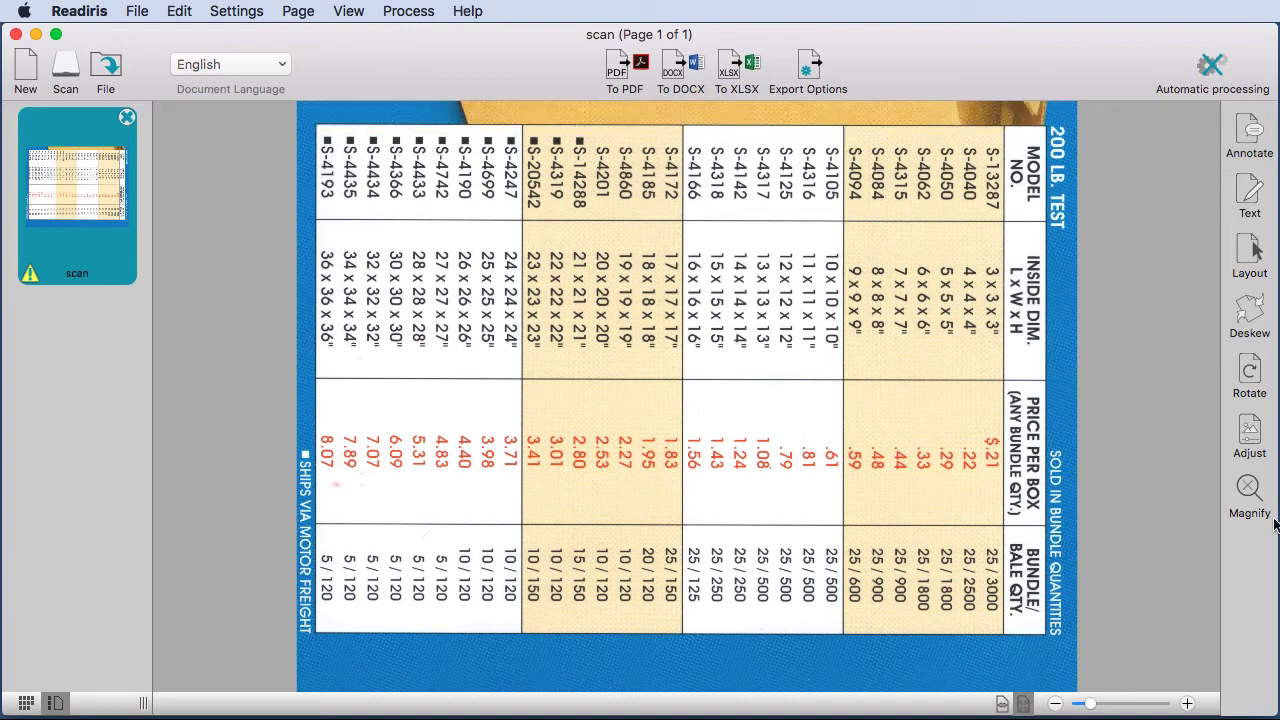
left_click(1253, 373)
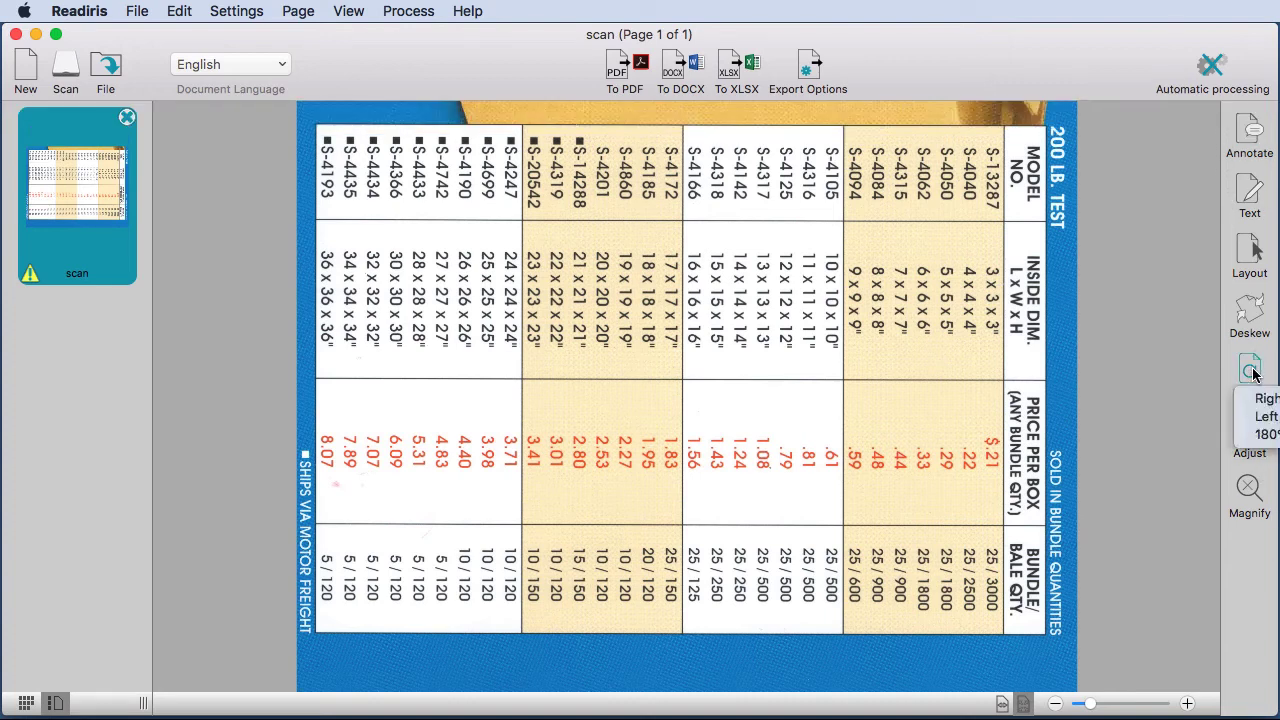
left_click(1273, 418)
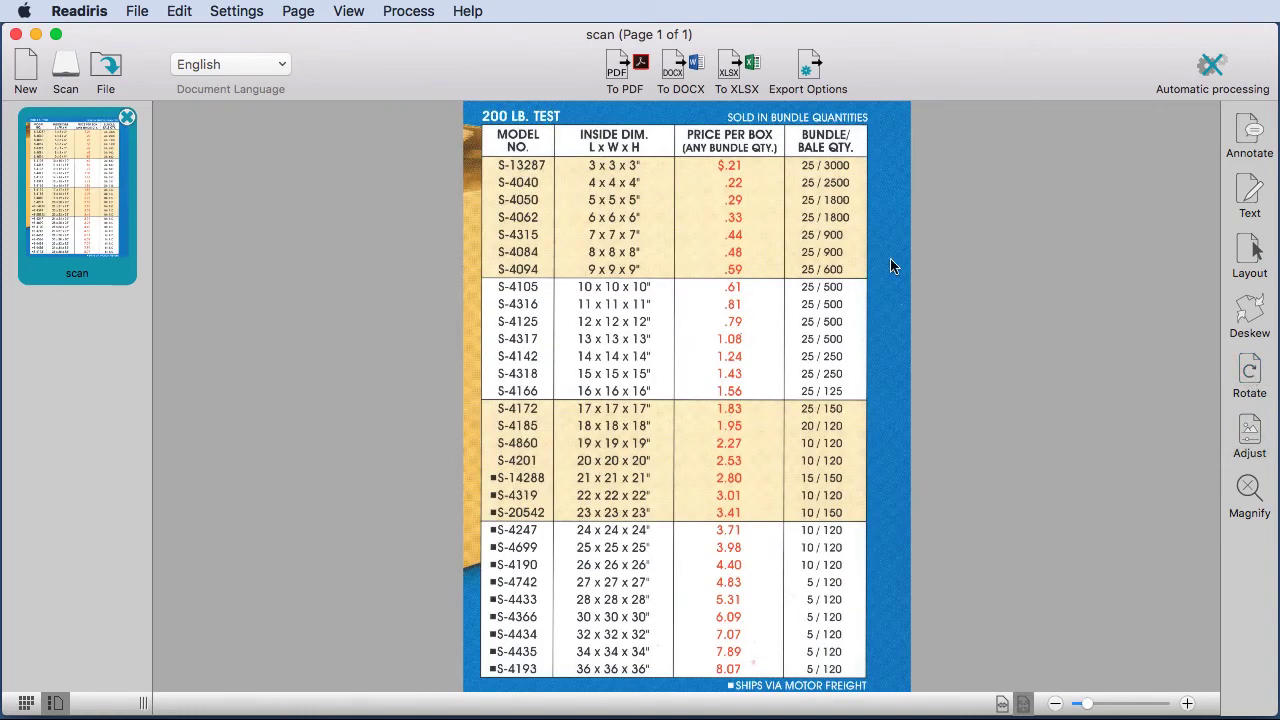
key("super+Tab")
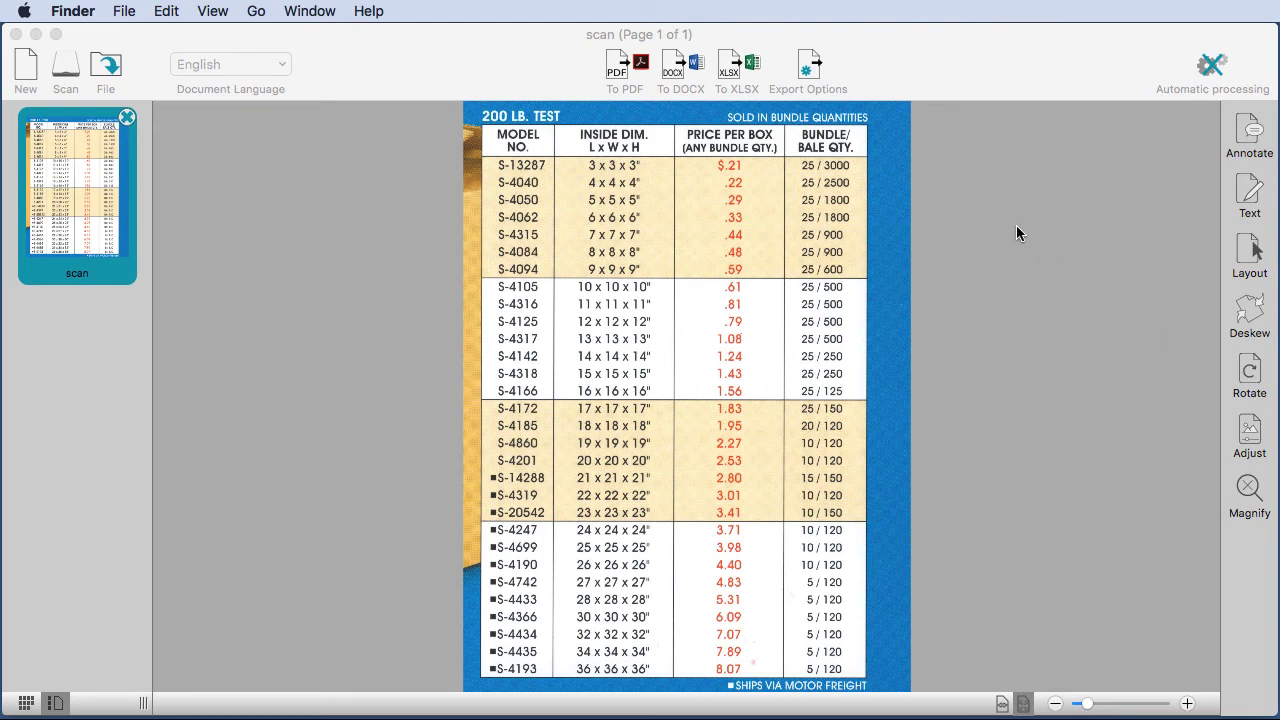
- Open the /Library folder in Finder using Go to Folder
left_click(255, 12)
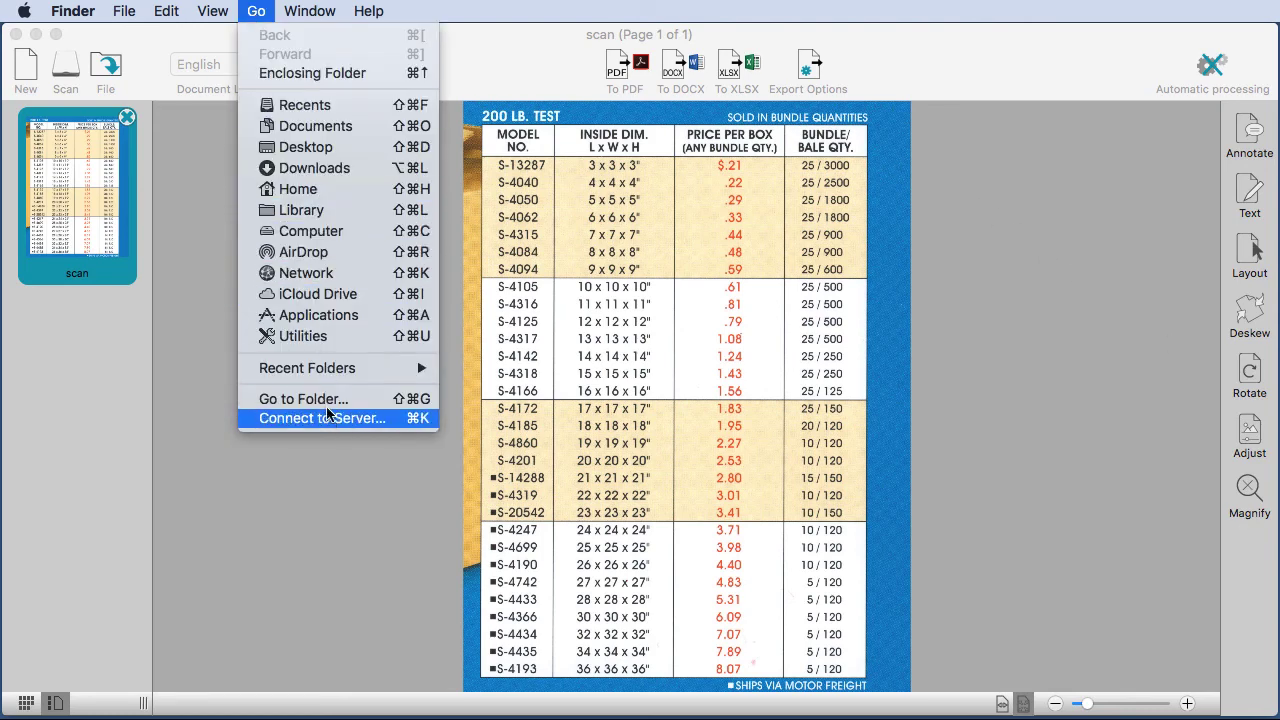
left_click(300, 399)
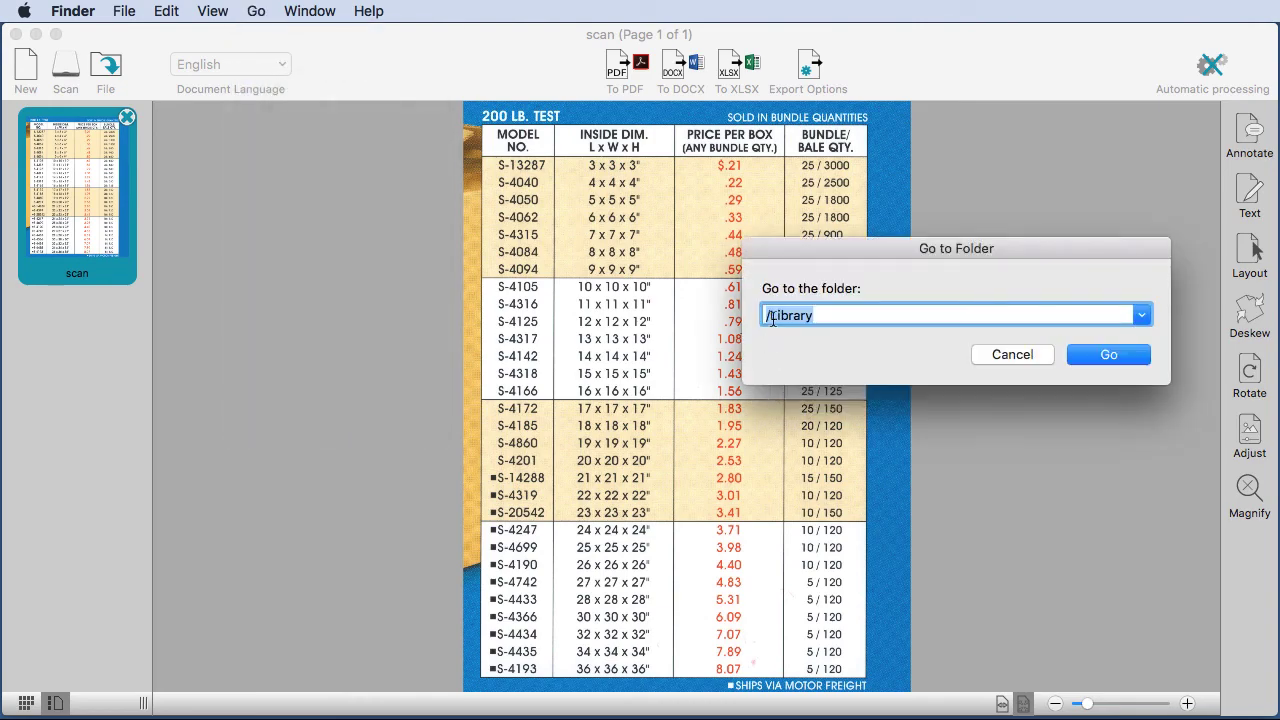
left_click(1092, 355)
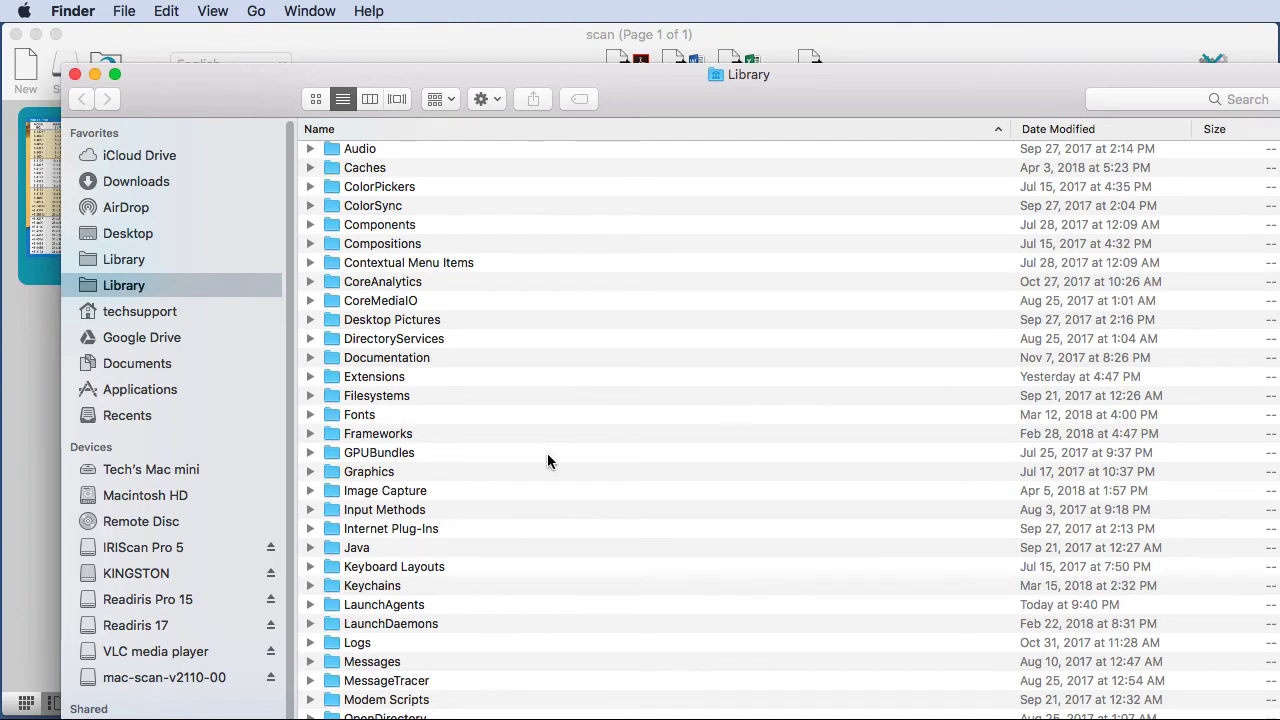
- Expand Image Capture and its TWAIN Data Sources folder to reveal IRIS.ds
left_click(310, 490)
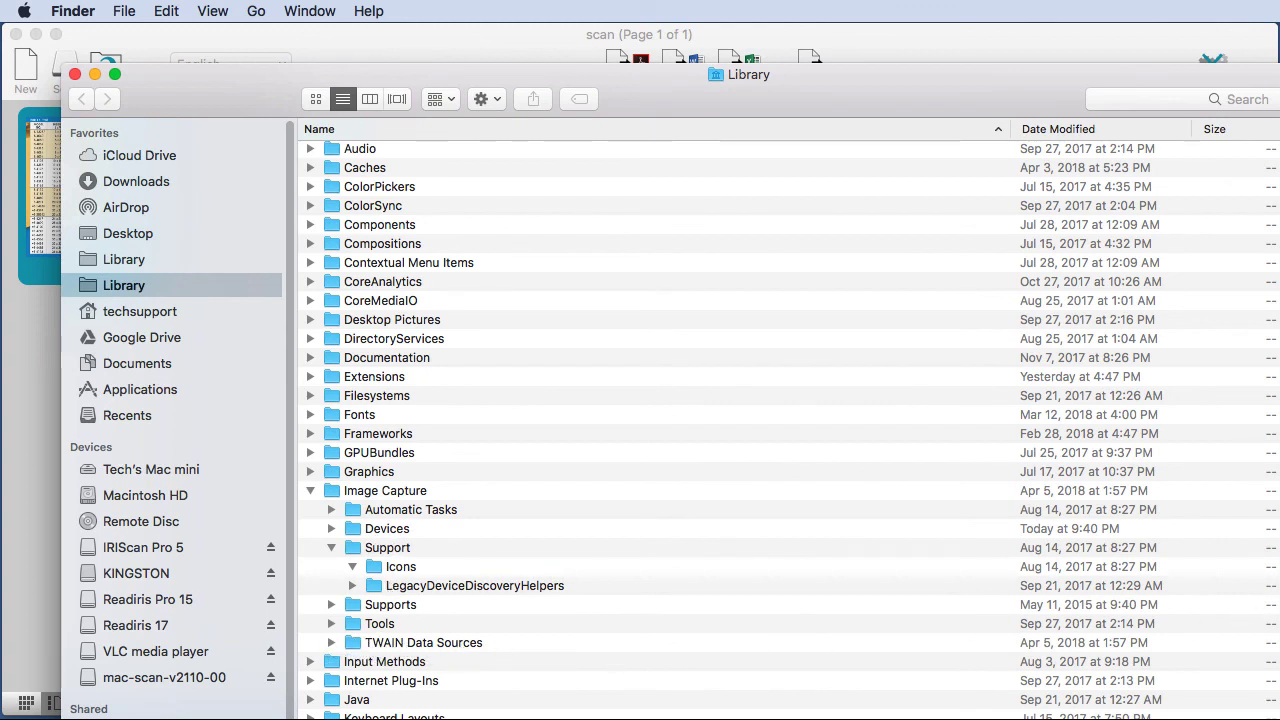
scroll(789, 430, "down", 1)
scroll(634, 455, "down", 5)
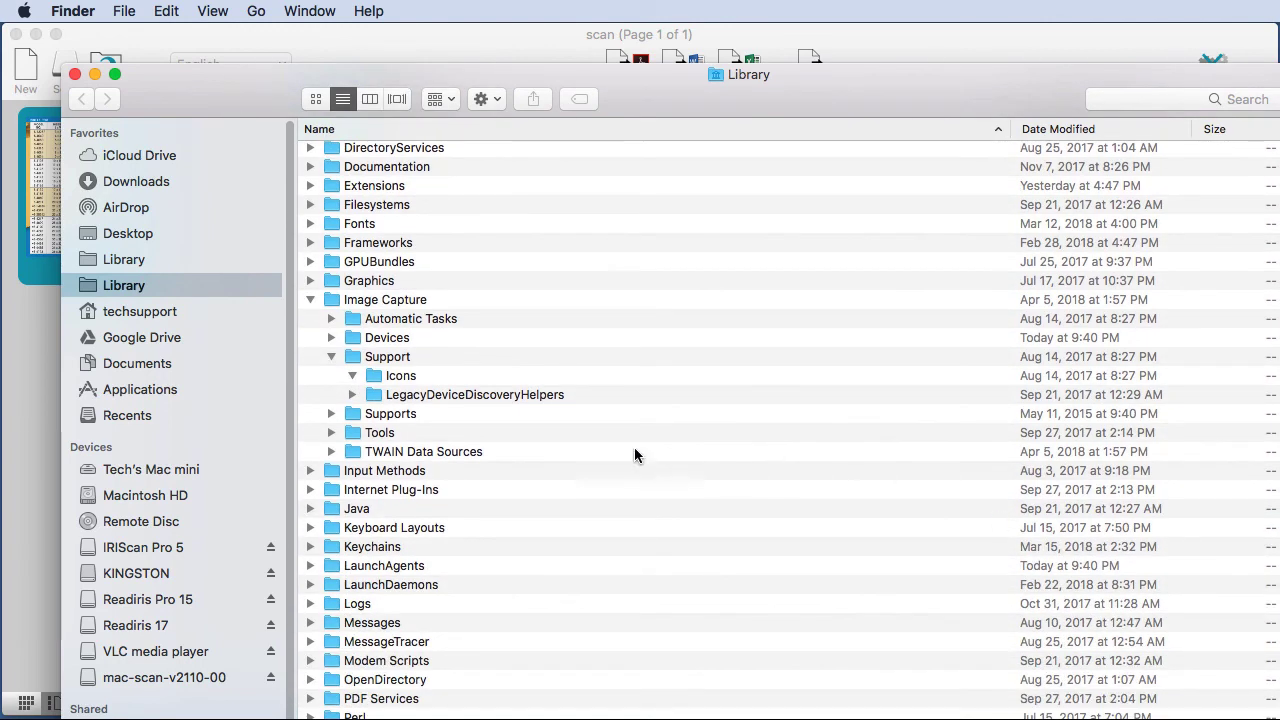
left_click(332, 452)
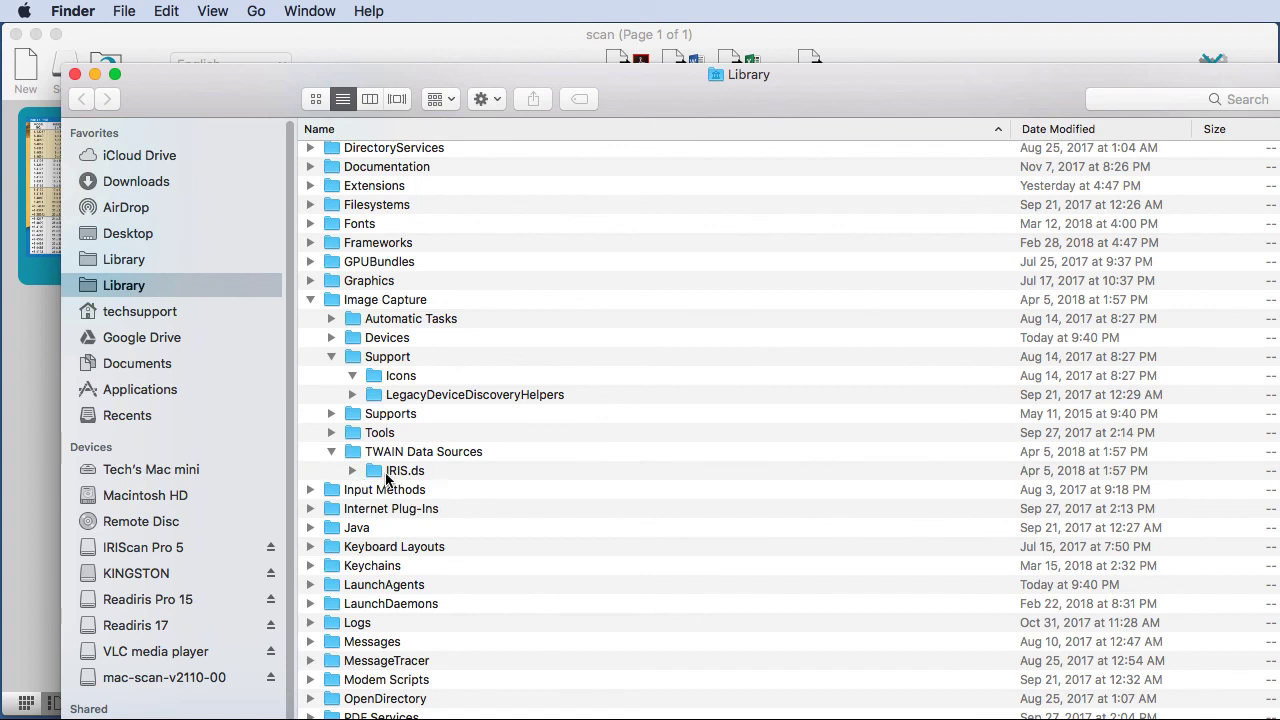